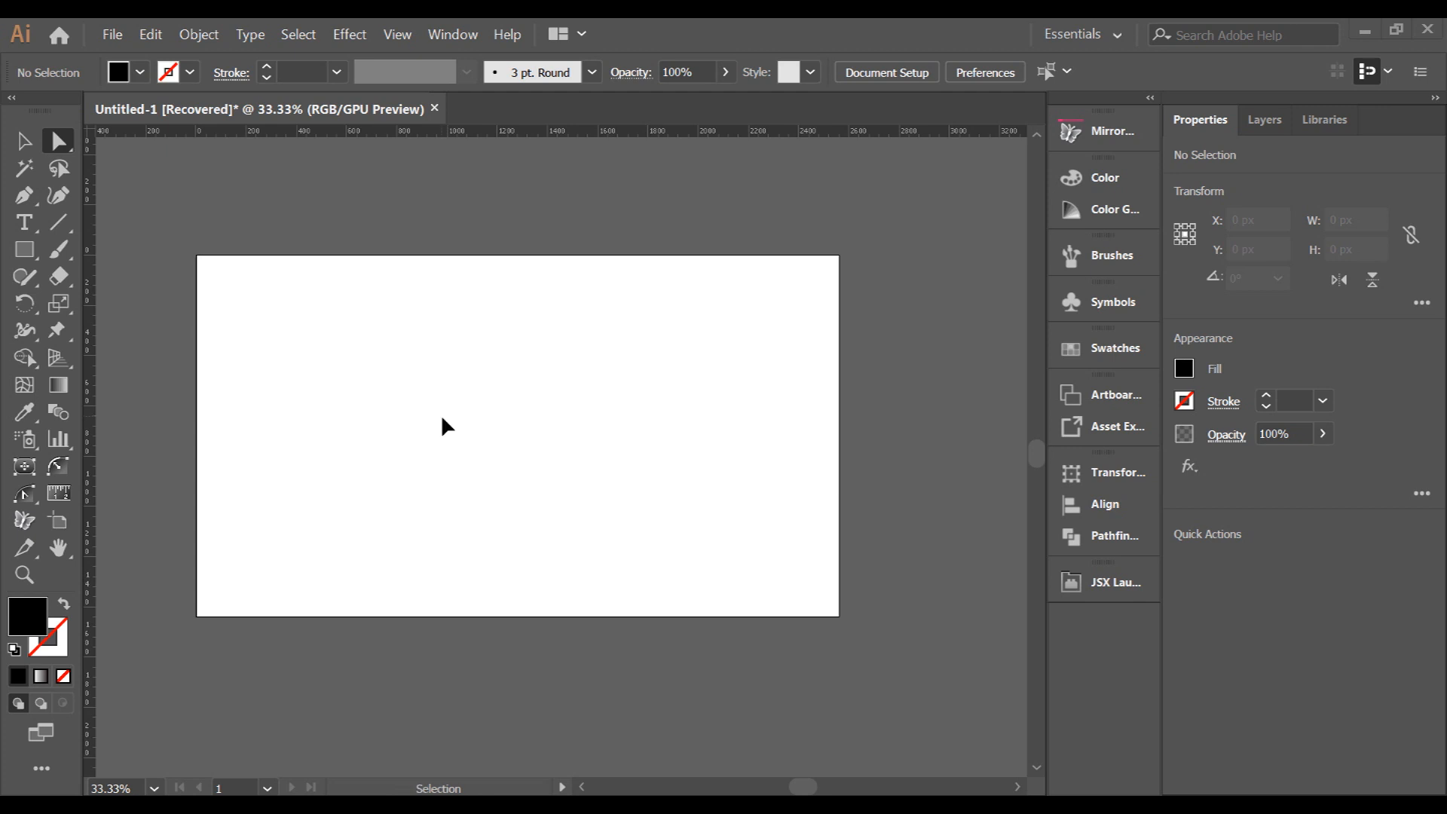
# Paste the dog silhouette onto the artboard and position it near the centre
pyautogui.hotkey('ctrl', 'v')
pyautogui.moveTo(576, 462); pyautogui.dragTo(539, 439)
pyautogui.click(686, 486)
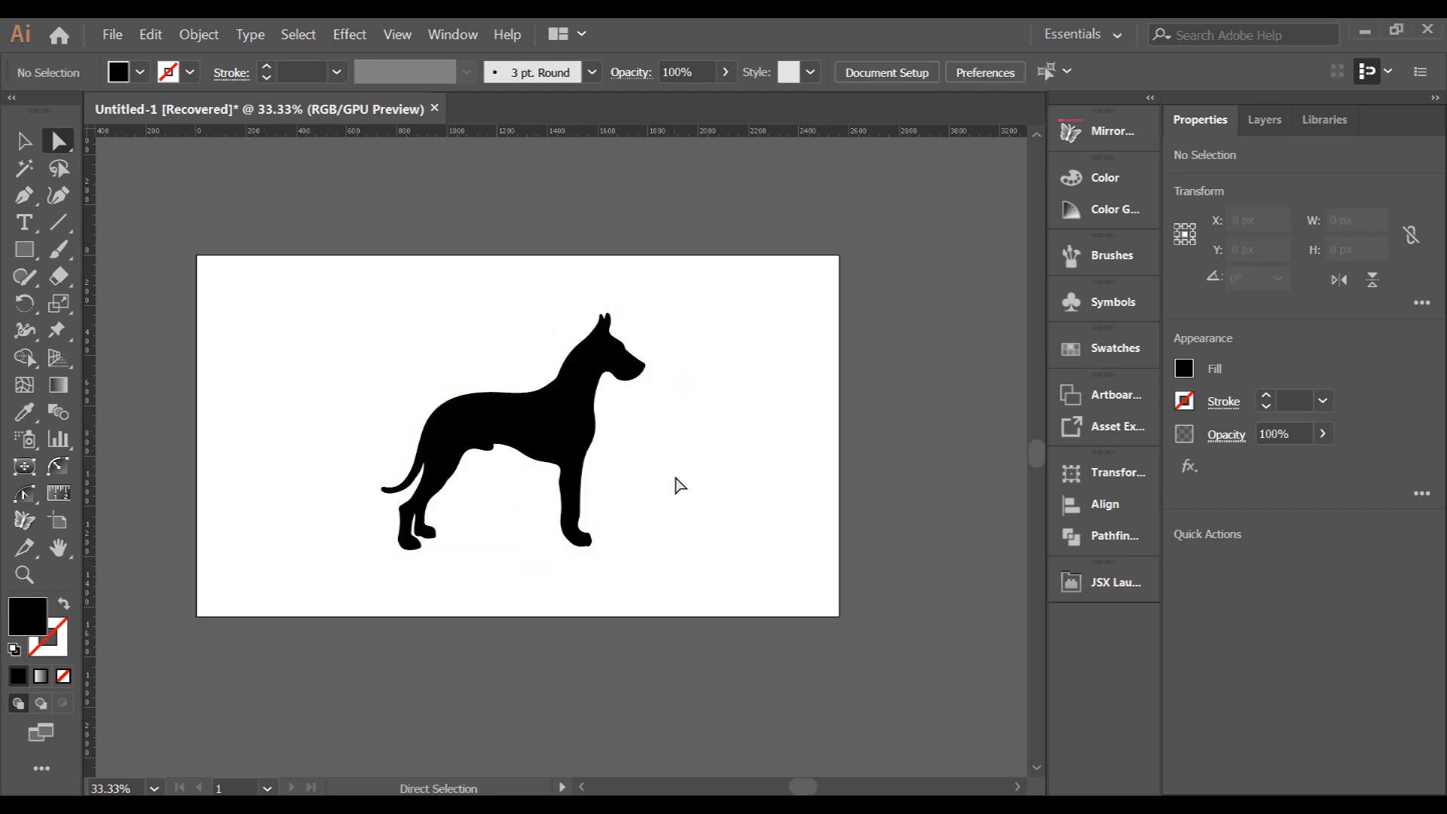
pyautogui.keyDown('alt'); pyautogui.click(566, 414); pyautogui.keyUp('alt')
pyautogui.scroll(6, 603, 346)
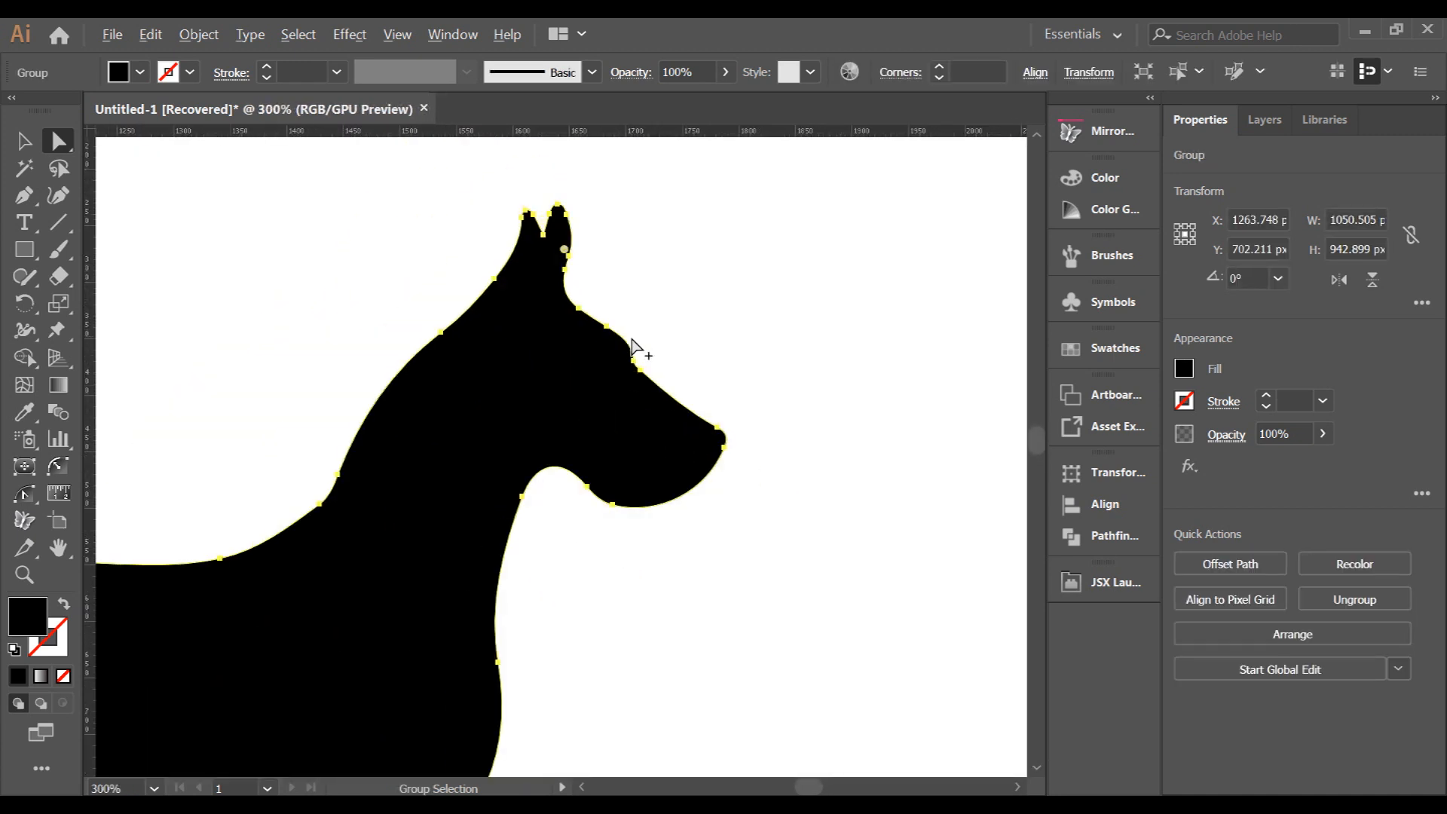
pyautogui.scroll(-6, 633, 348)
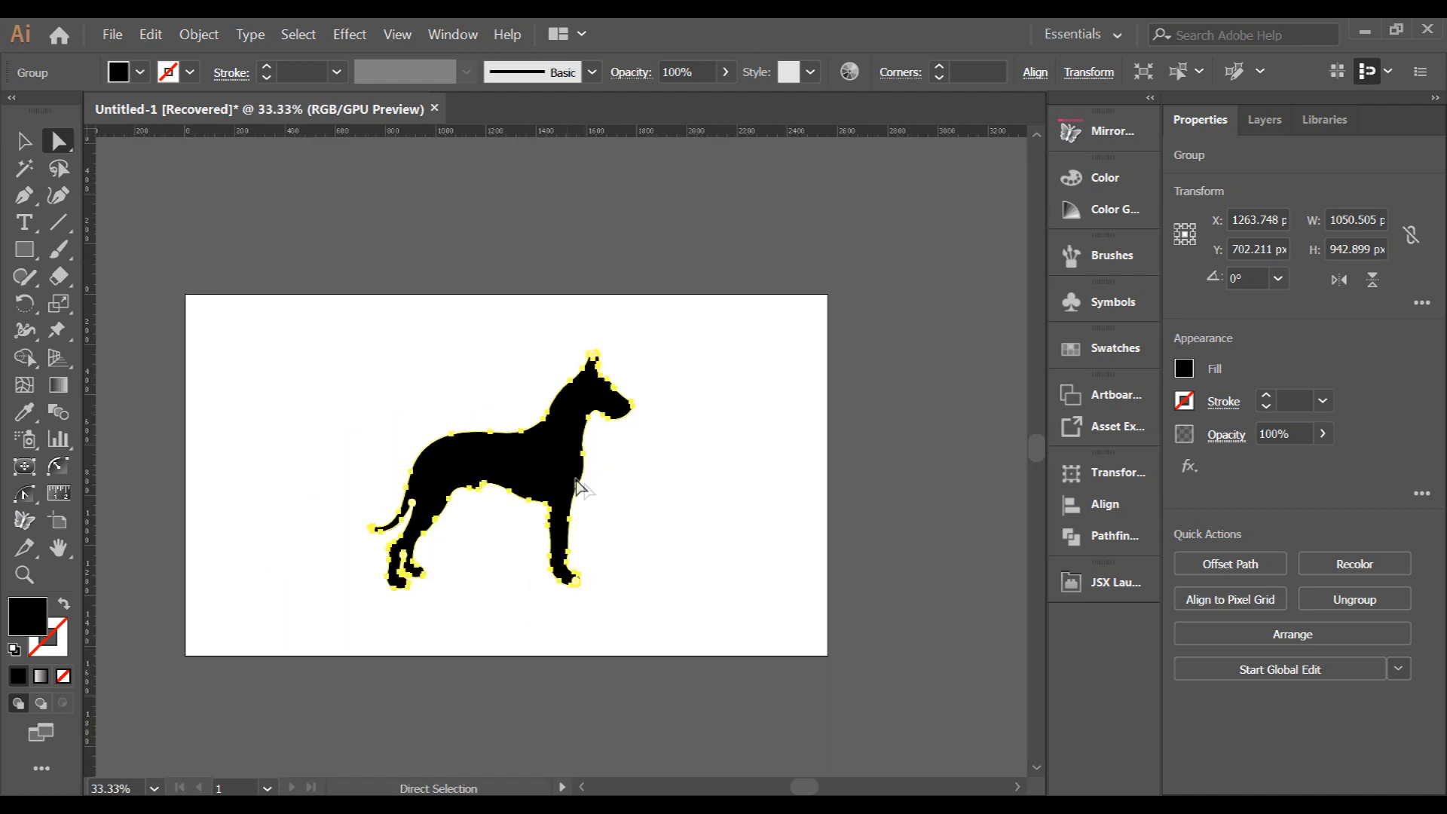
pyautogui.click(482, 599)
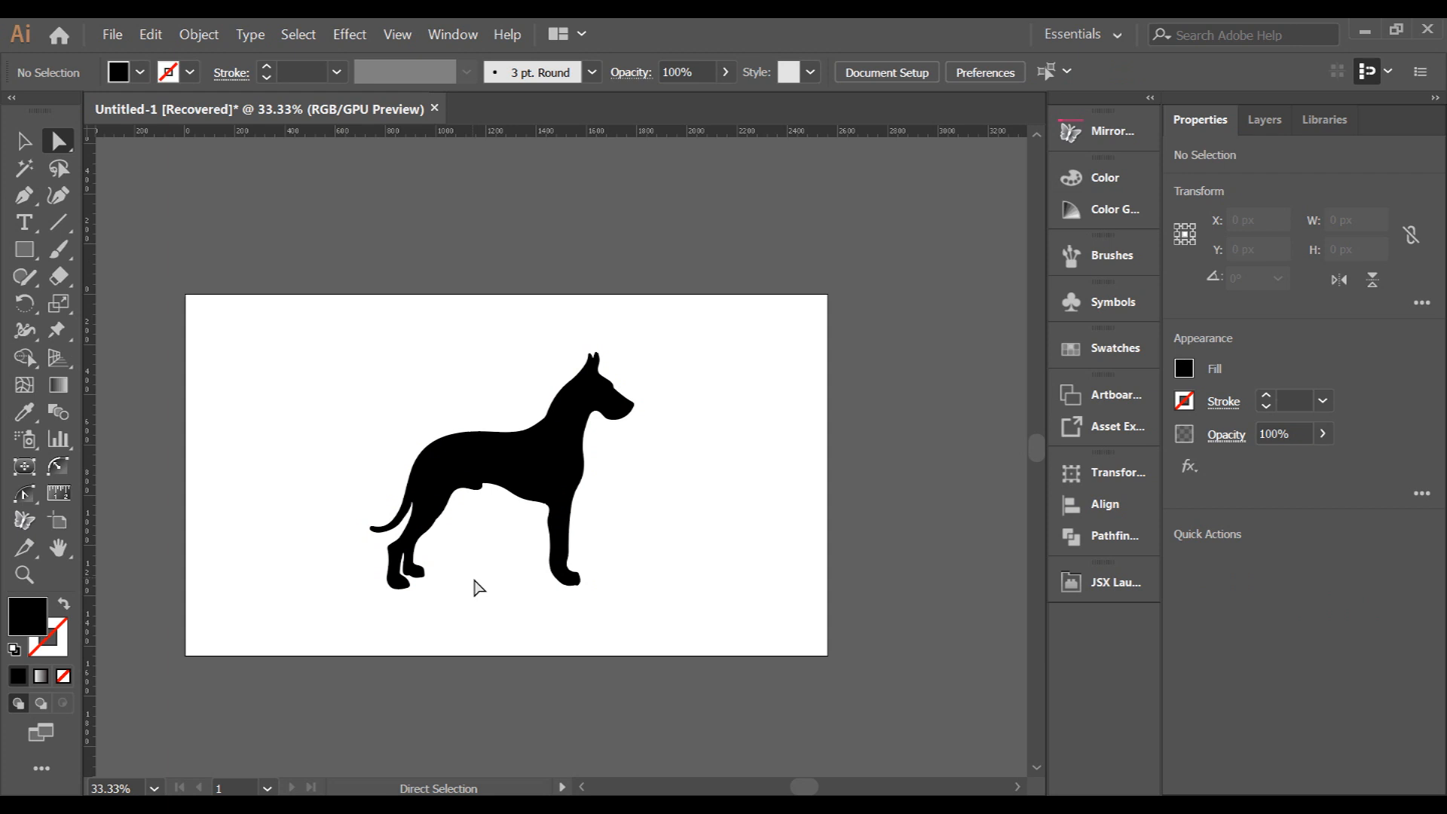
# Try to run the CircleFill.jsx script on the grouped dog silhouette
pyautogui.click(527, 482)
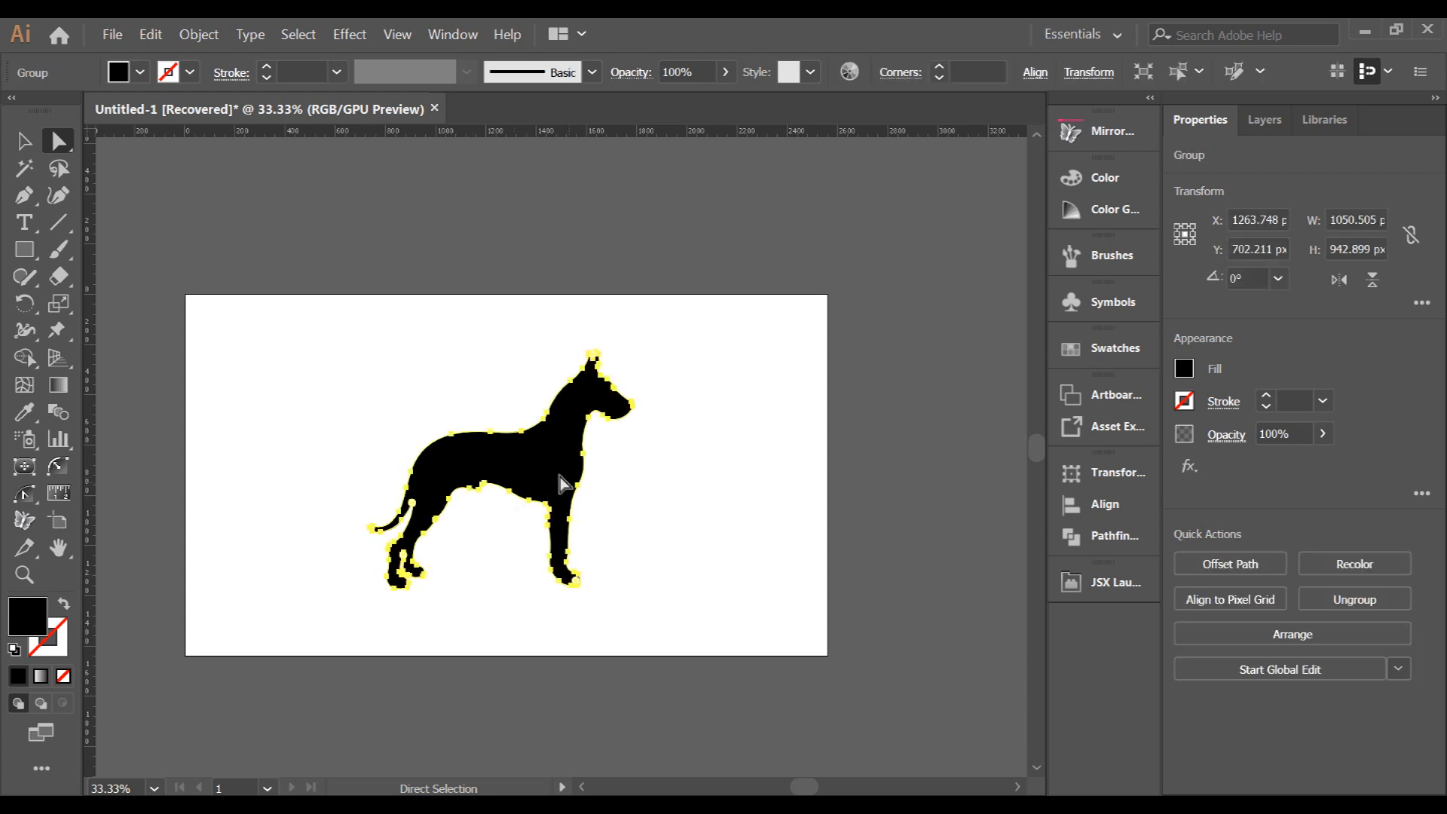
pyautogui.click(1093, 587)
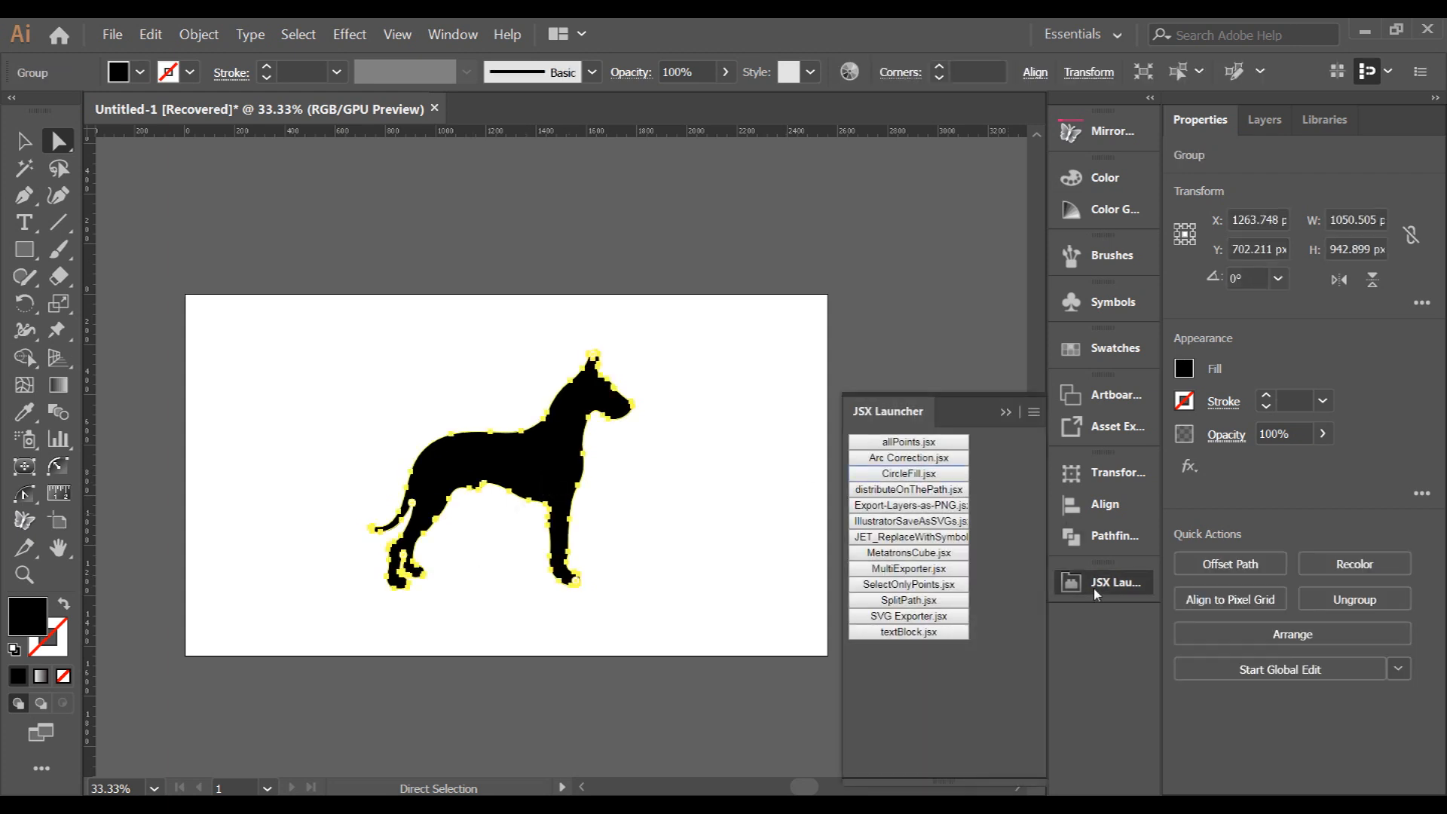
pyautogui.click(902, 474)
pyautogui.moveTo(631, 349); pyautogui.dragTo(721, 333)
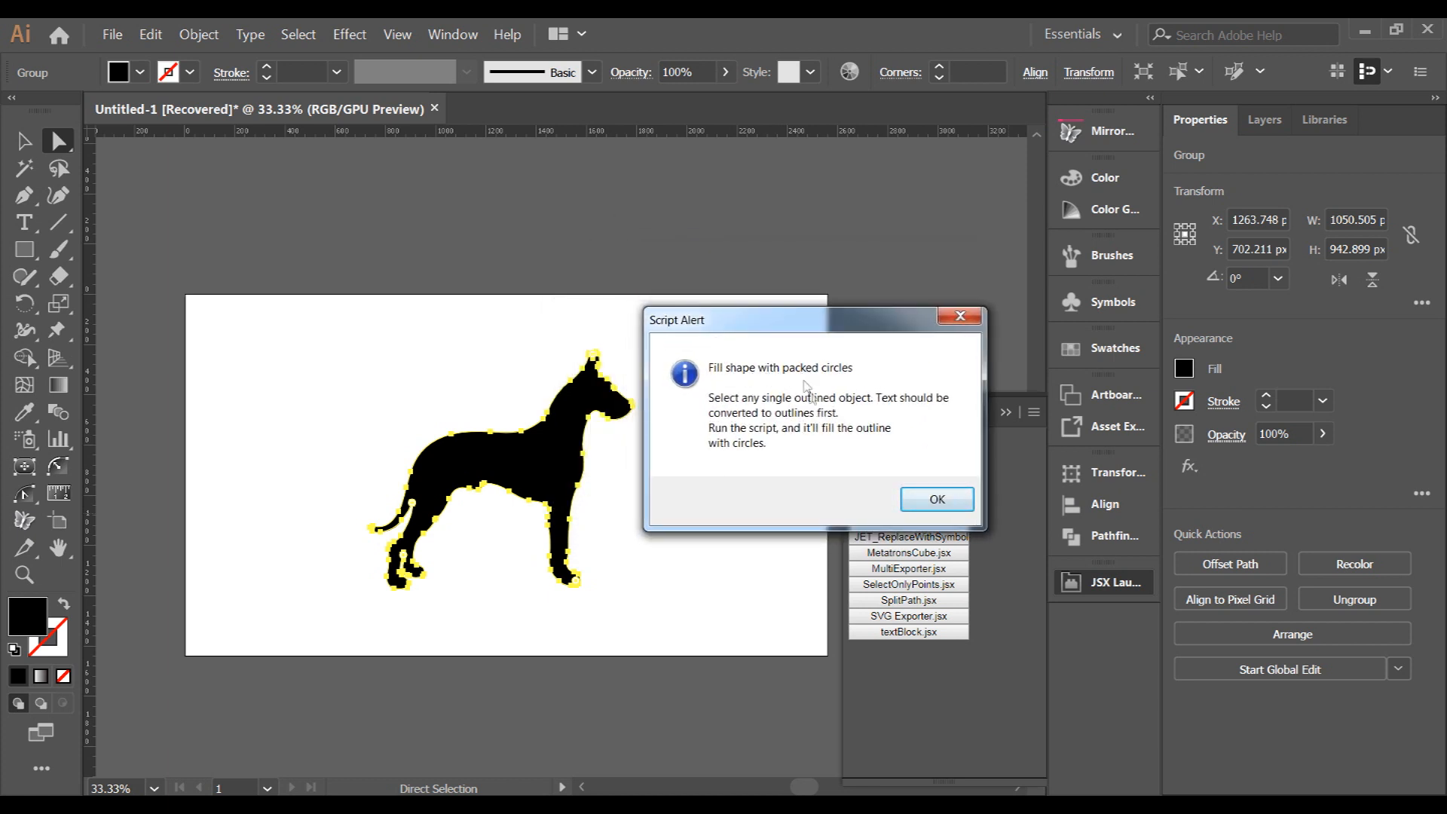
pyautogui.click(948, 503)
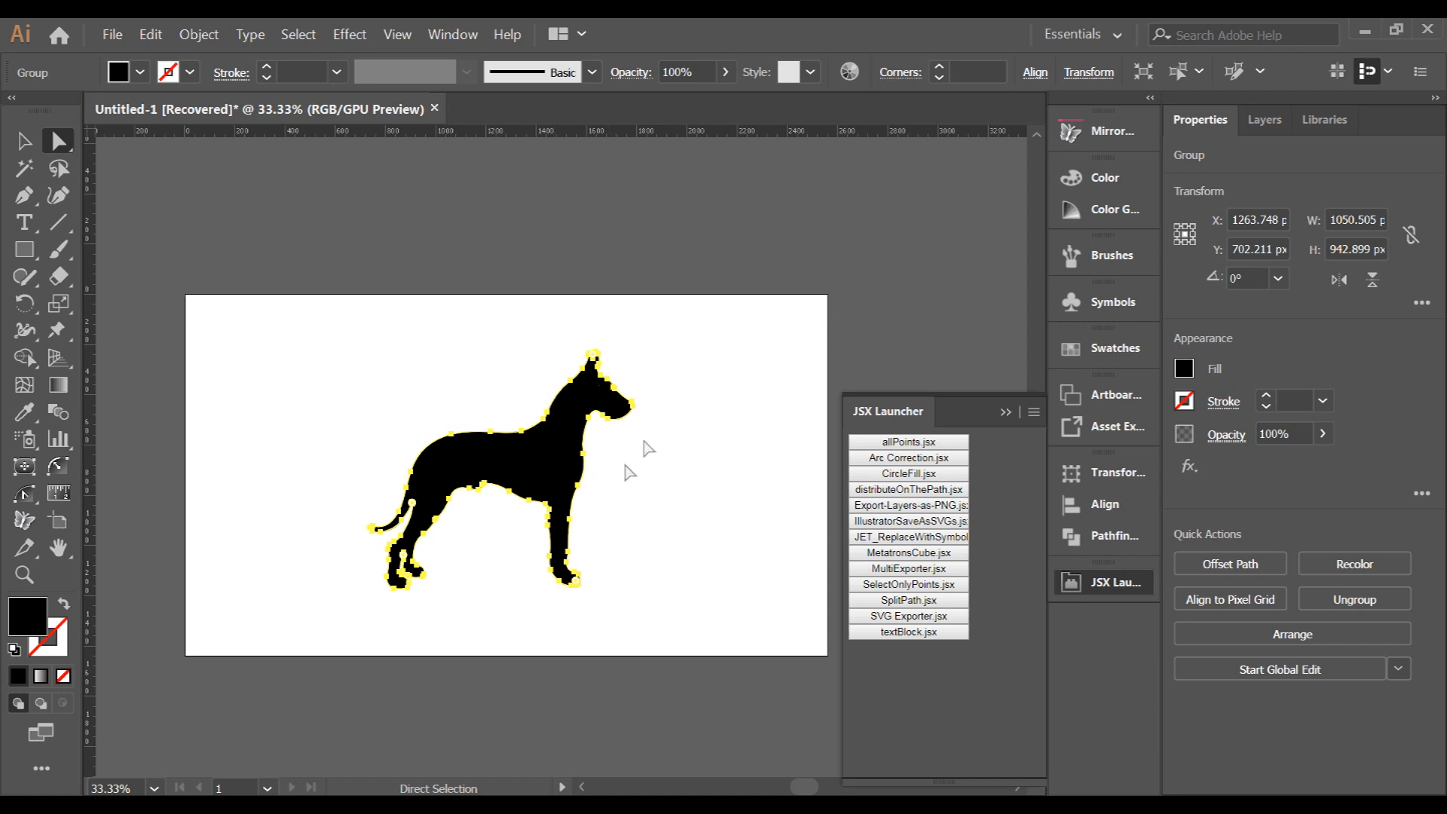
# Ungroup the dog silhouette and select it as a single path
pyautogui.rightClick(541, 446)
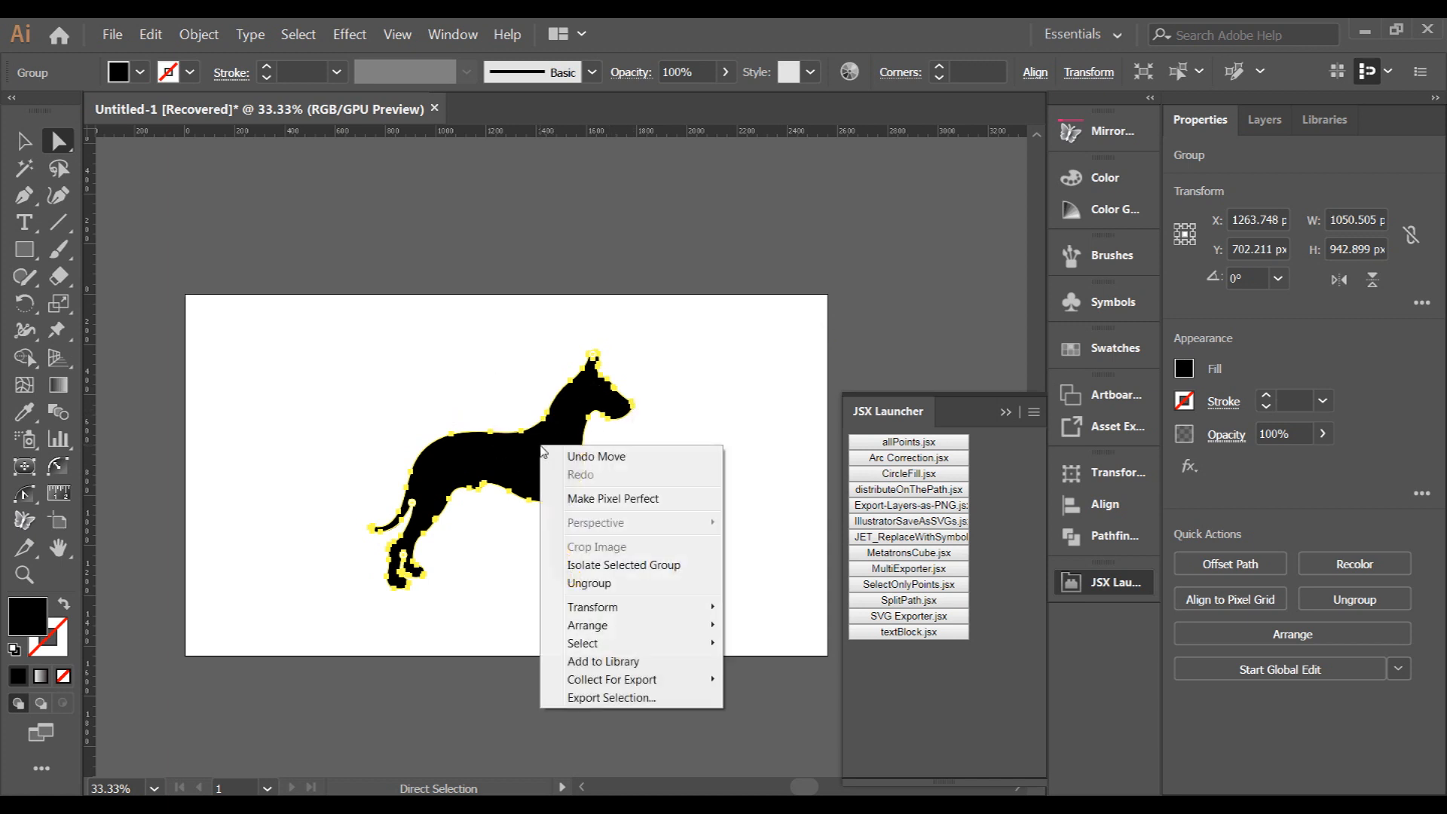
pyautogui.click(580, 587)
pyautogui.click(701, 559)
pyautogui.click(560, 474)
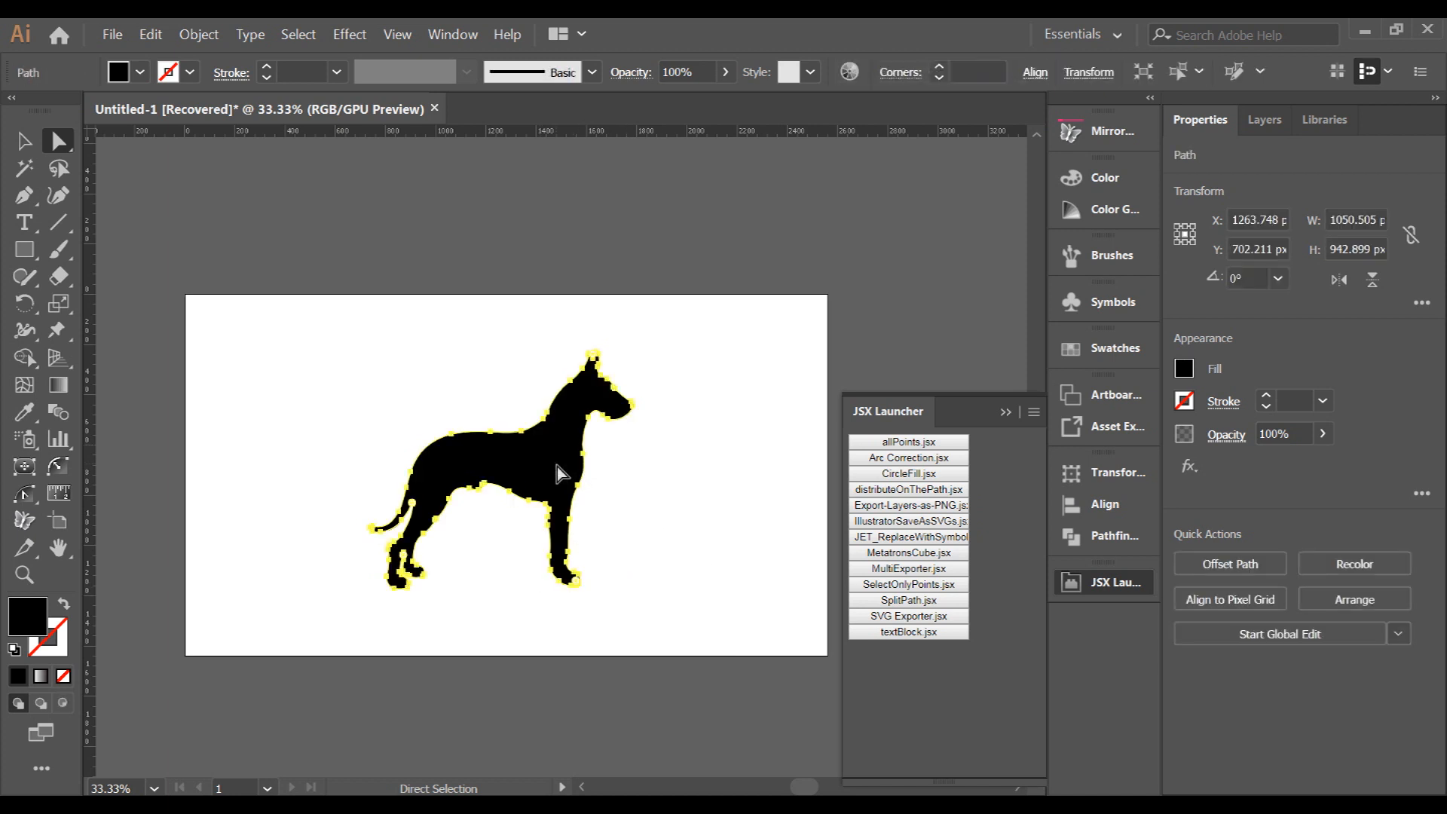
# Fill the dog path with black circles using the CircleFill.jsx script, with a maximum size of 3% and a minimum size of 2%
pyautogui.click(918, 476)
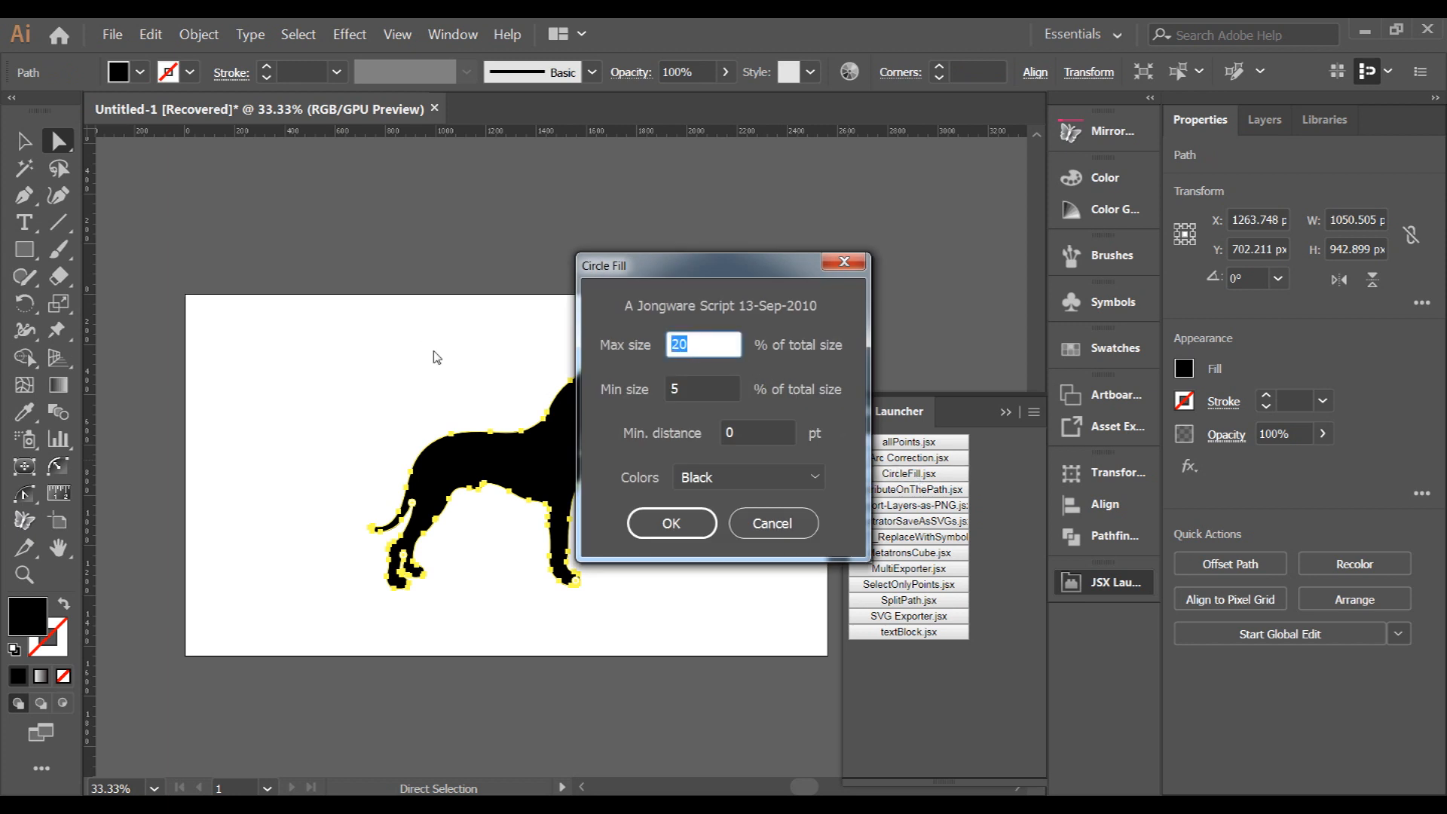
pyautogui.write('3')
pyautogui.press('Tab')
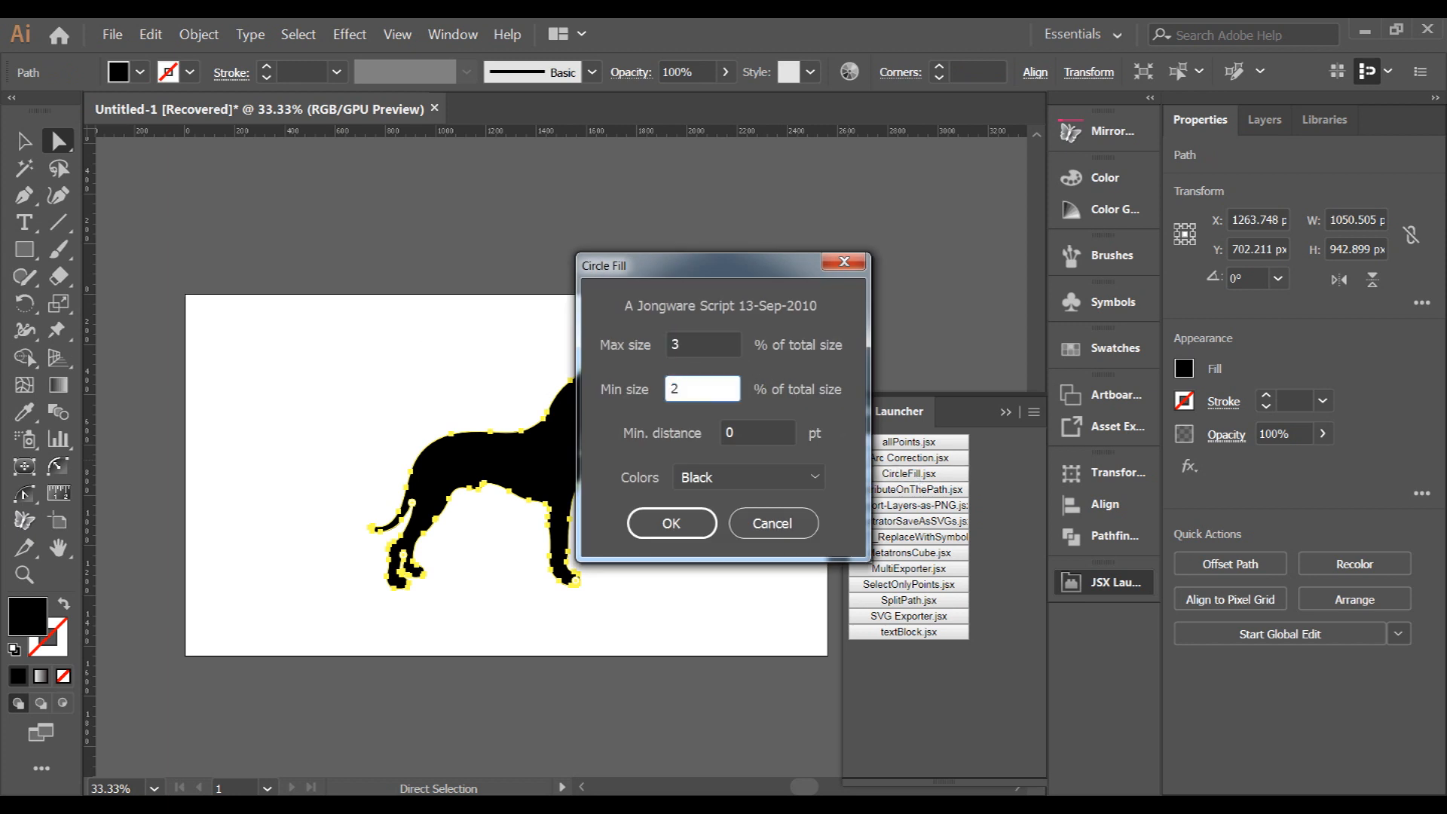
pyautogui.press('Return')
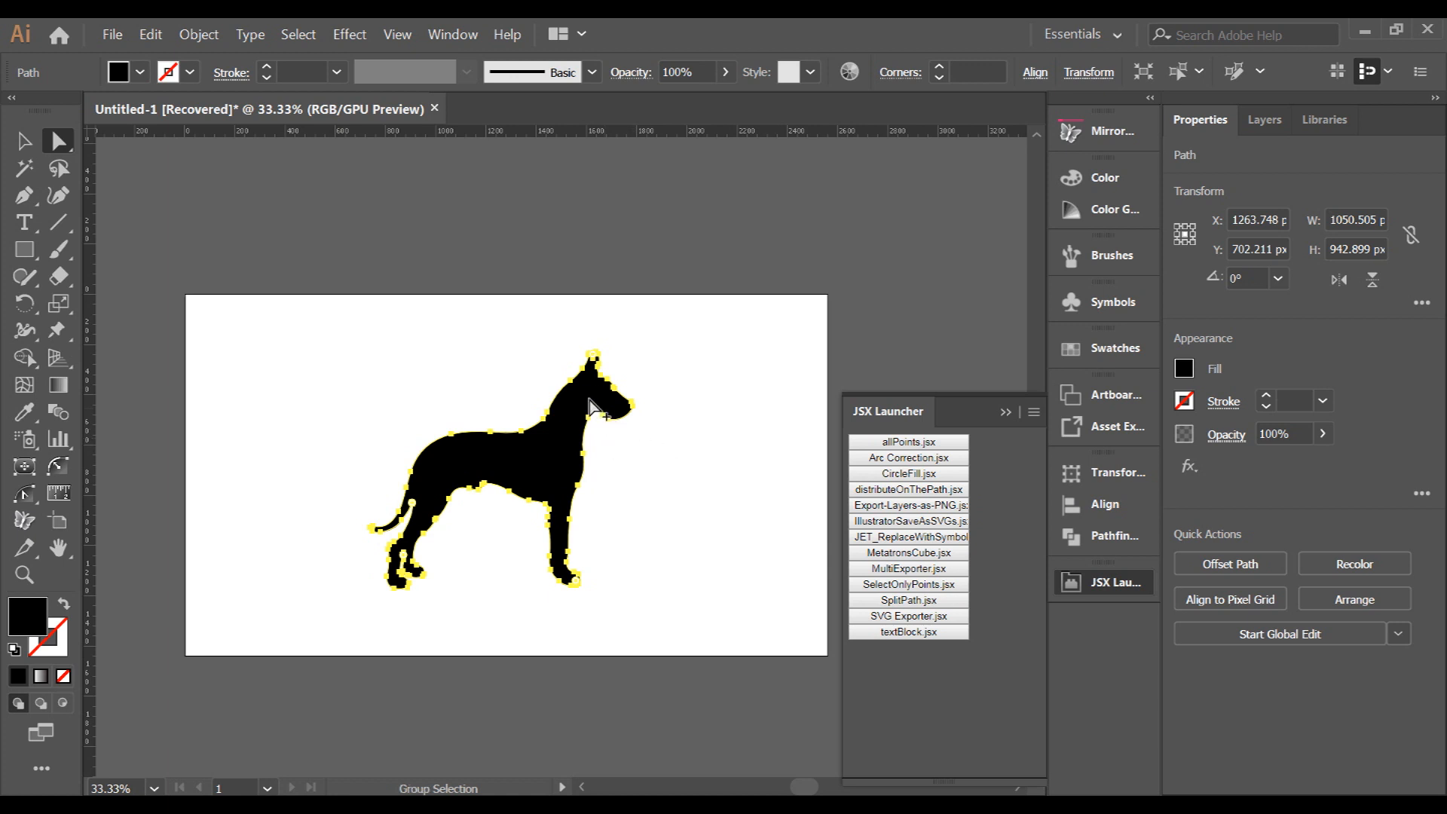
# Change the fill of the original dog outline behind the circles to red
pyautogui.click(452, 416)
pyautogui.scroll(3, 448, 423)
pyautogui.click(443, 473)
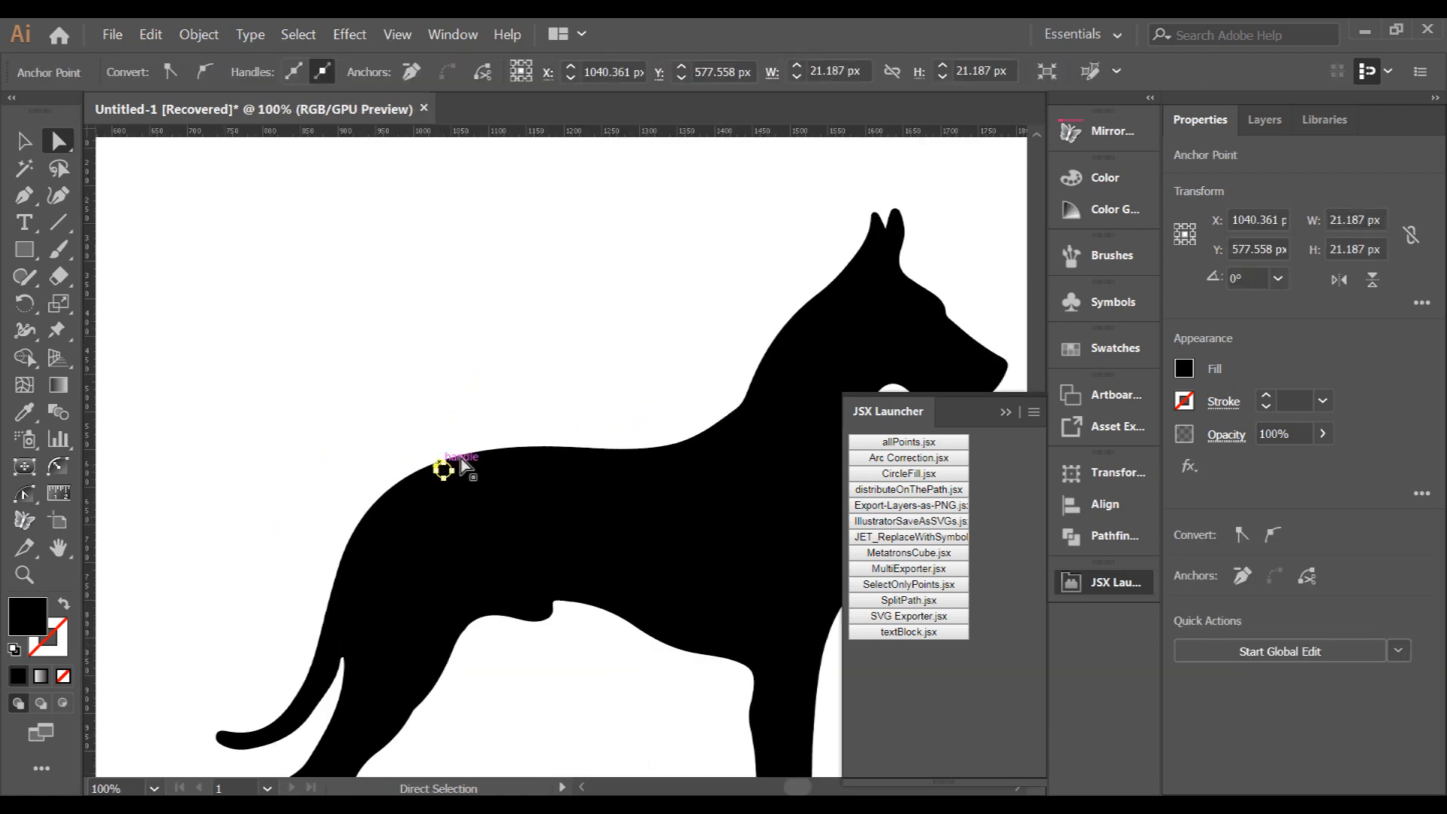
pyautogui.click(1183, 369)
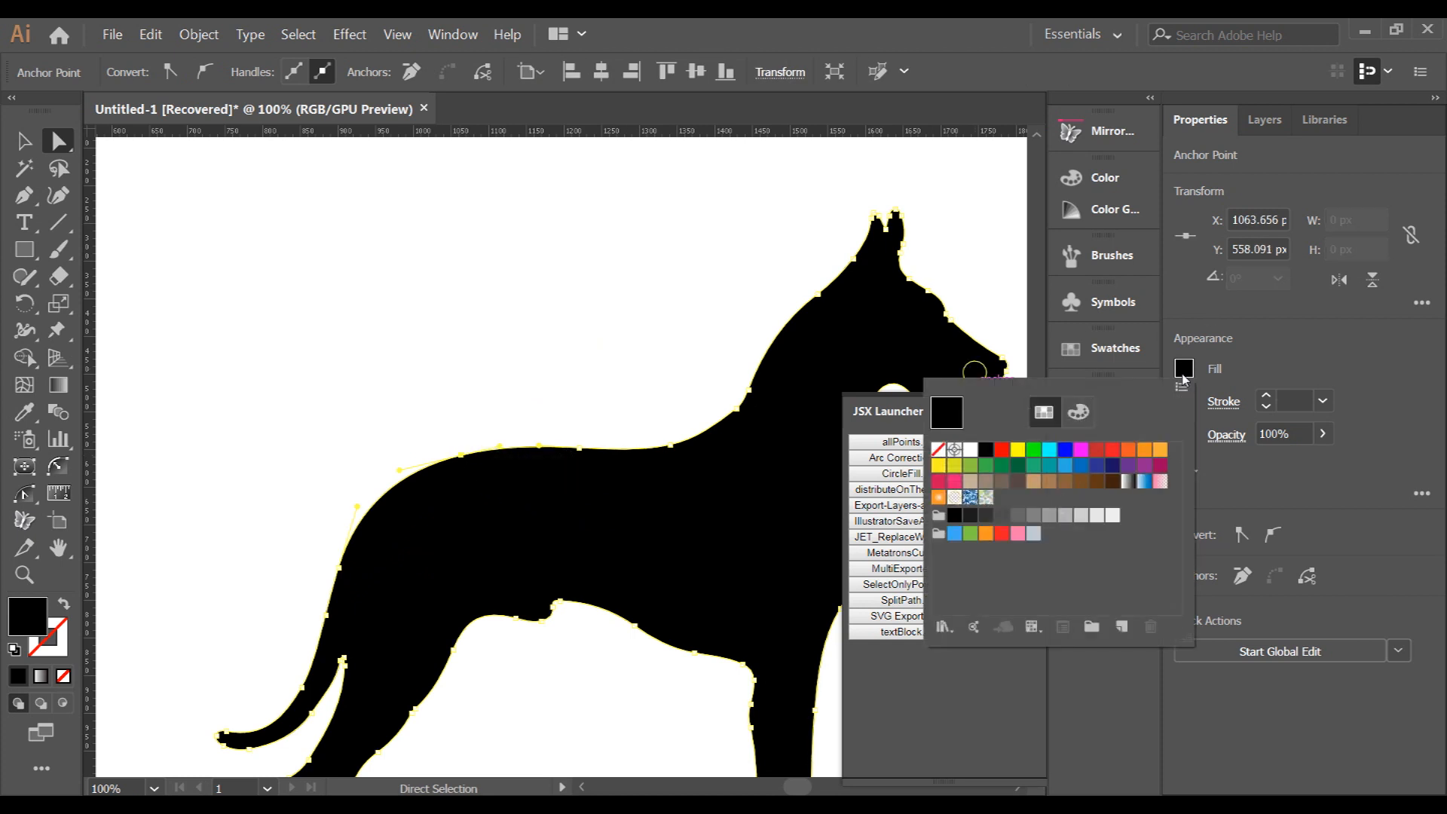
pyautogui.click(1106, 460)
pyautogui.scroll(-3, 489, 278)
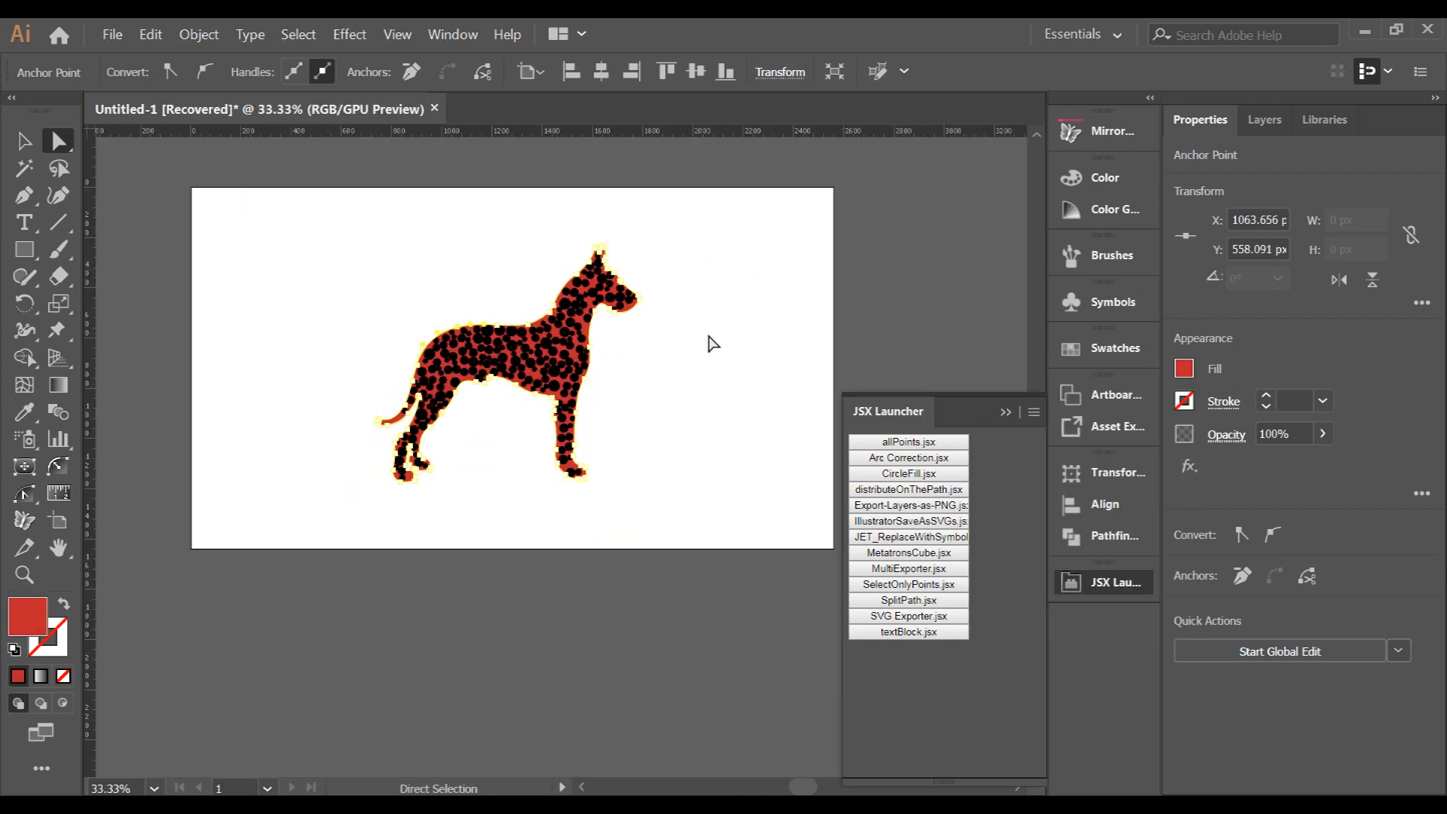
pyautogui.click(712, 343)
# Examine up close how the circles fill the red silhouette, especially along the tail
pyautogui.scroll(1, 603, 339)
pyautogui.scroll(2, 375, 464)
pyautogui.scroll(-3, 565, 322)
pyautogui.scroll(1, 694, 247)
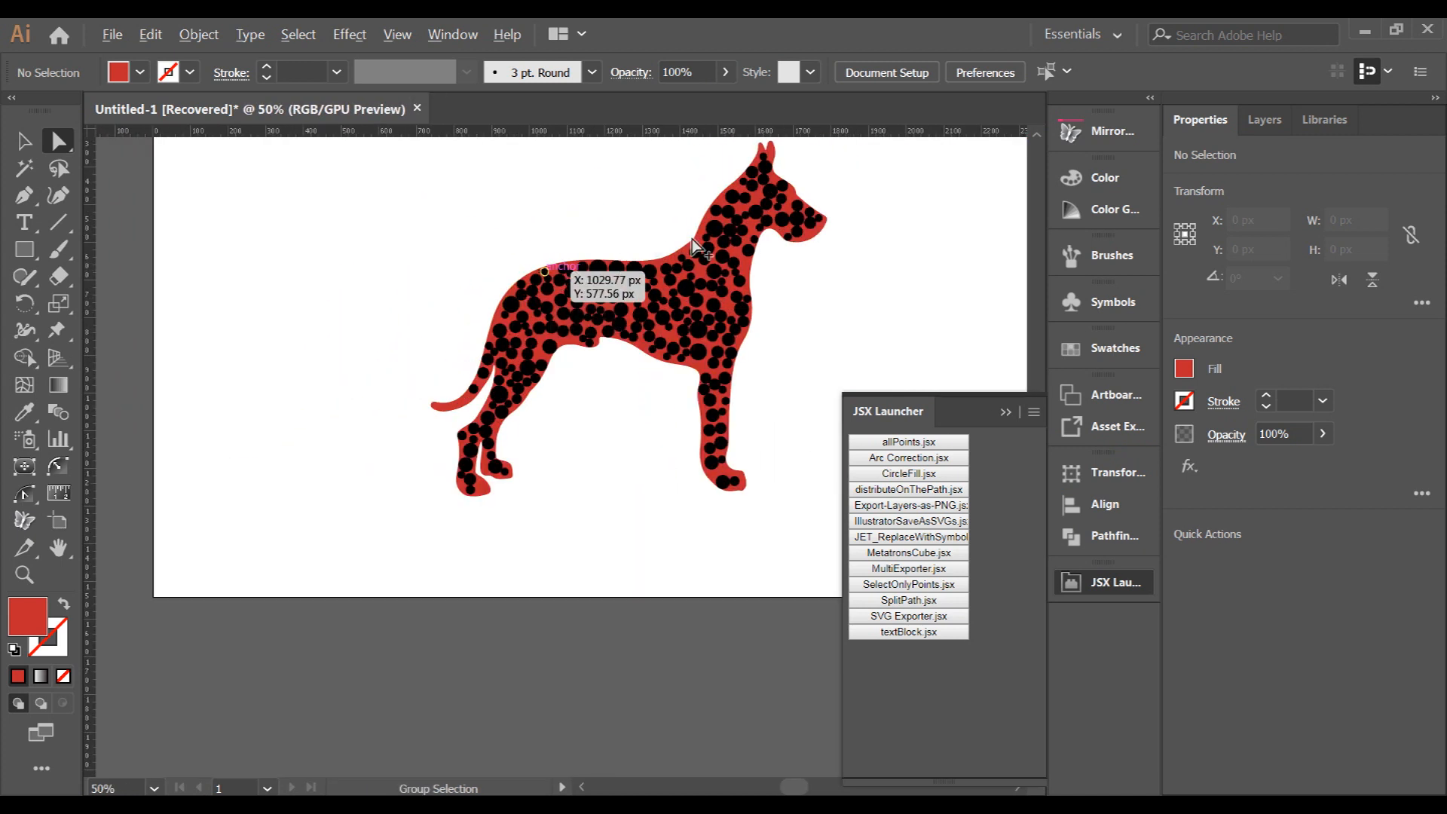
pyautogui.scroll(6, 437, 415)
pyautogui.moveTo(575, 343); pyautogui.dragTo(590, 377)
pyautogui.moveTo(700, 213); pyautogui.dragTo(657, 289)
pyautogui.scroll(2, 658, 291)
pyautogui.scroll(-1, 674, 295)
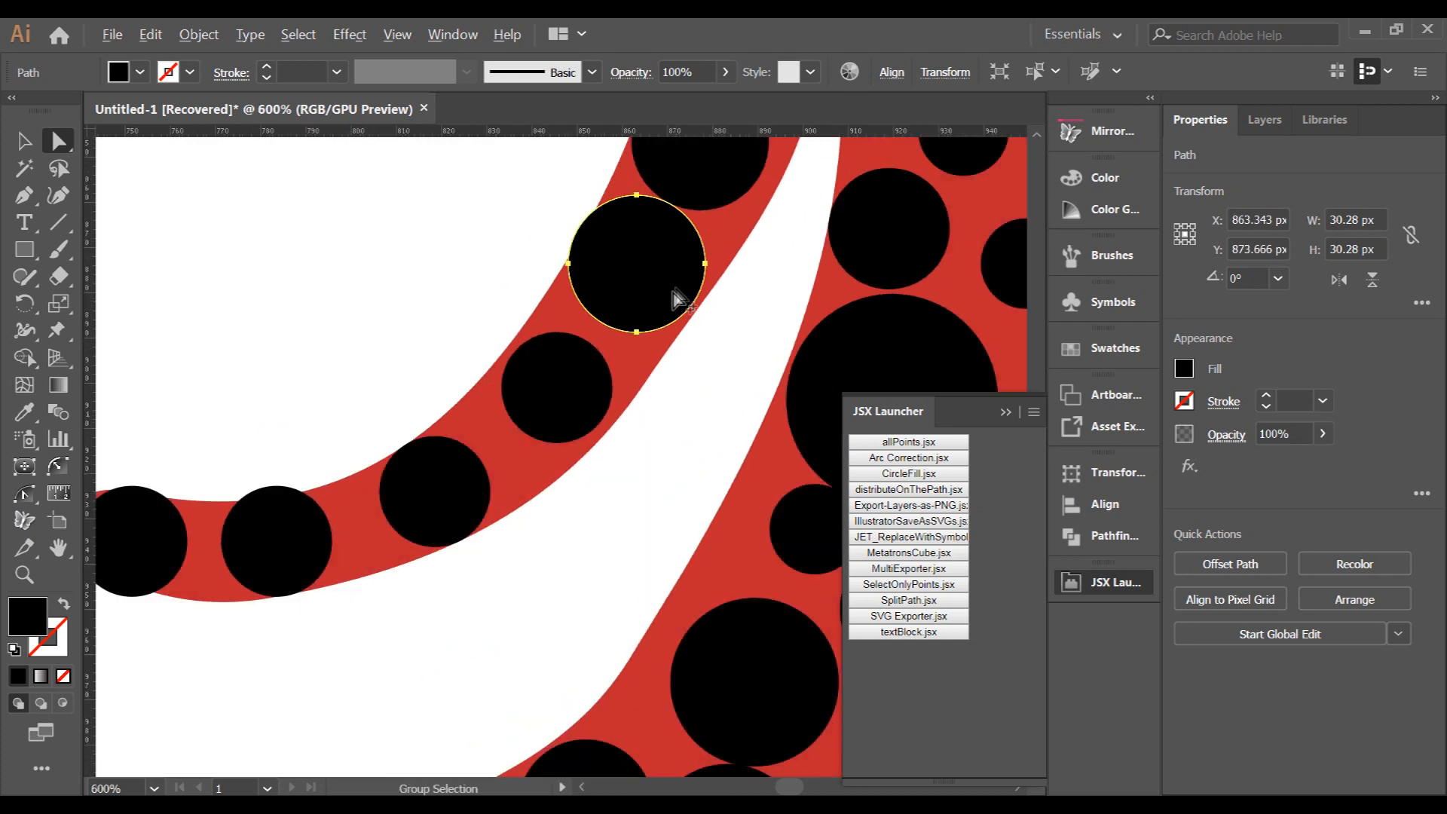
pyautogui.scroll(-1, 675, 295)
pyautogui.click(439, 305)
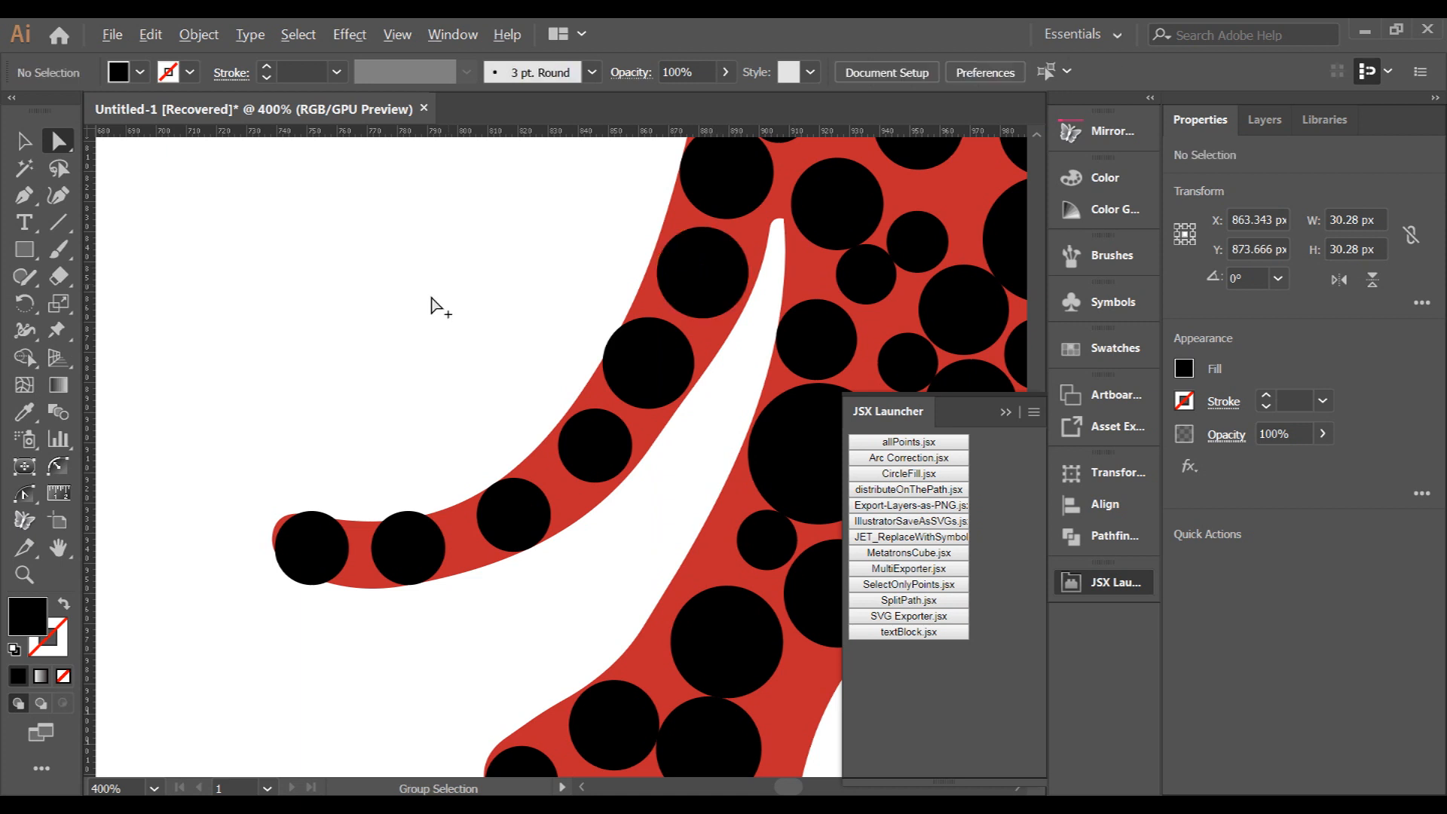
pyautogui.scroll(-6, 403, 318)
pyautogui.scroll(6, 676, 257)
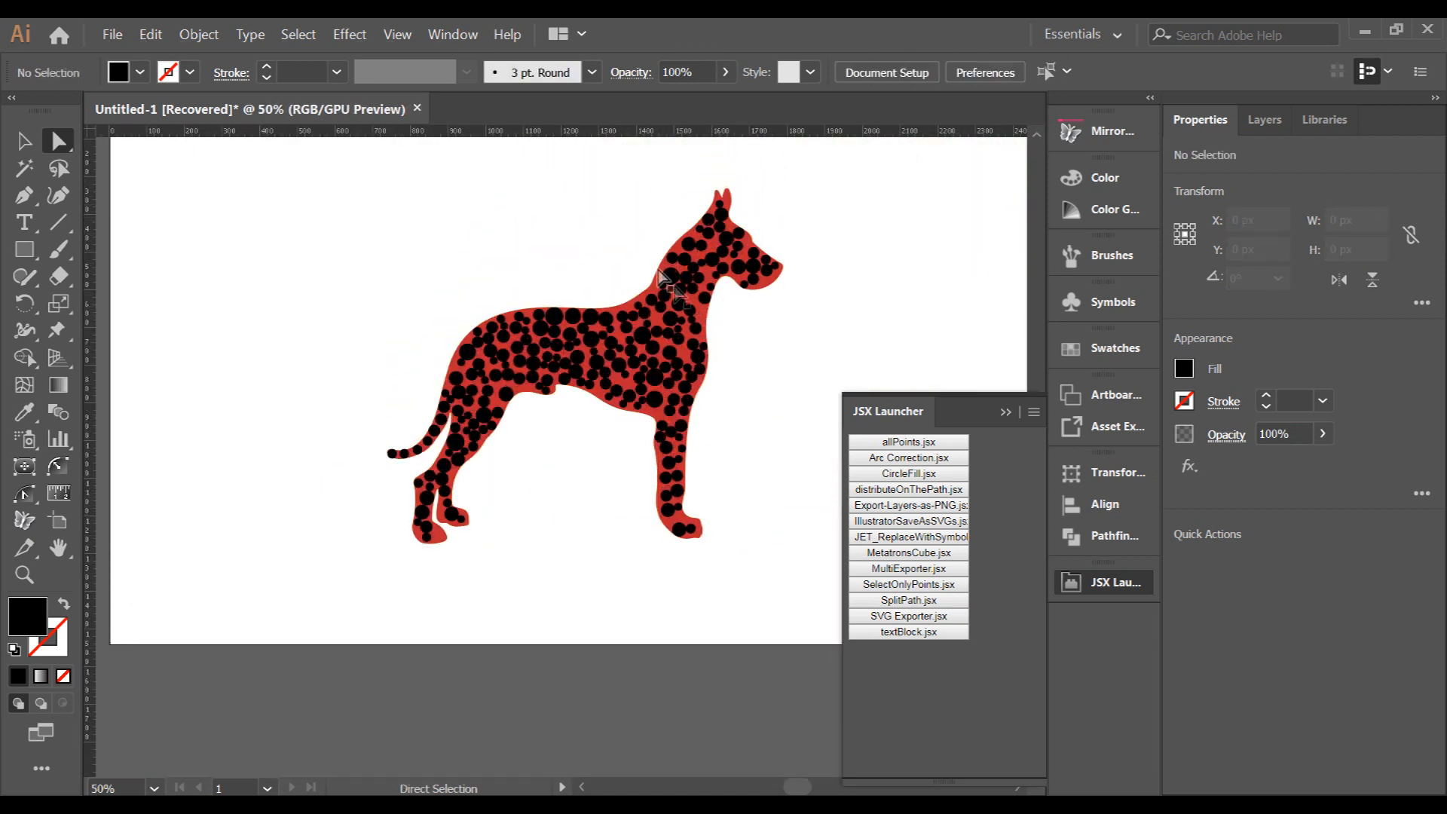
# Delete the red dog silhouette, leaving only the black circles
pyautogui.scroll(1, 716, 320)
pyautogui.click(705, 321)
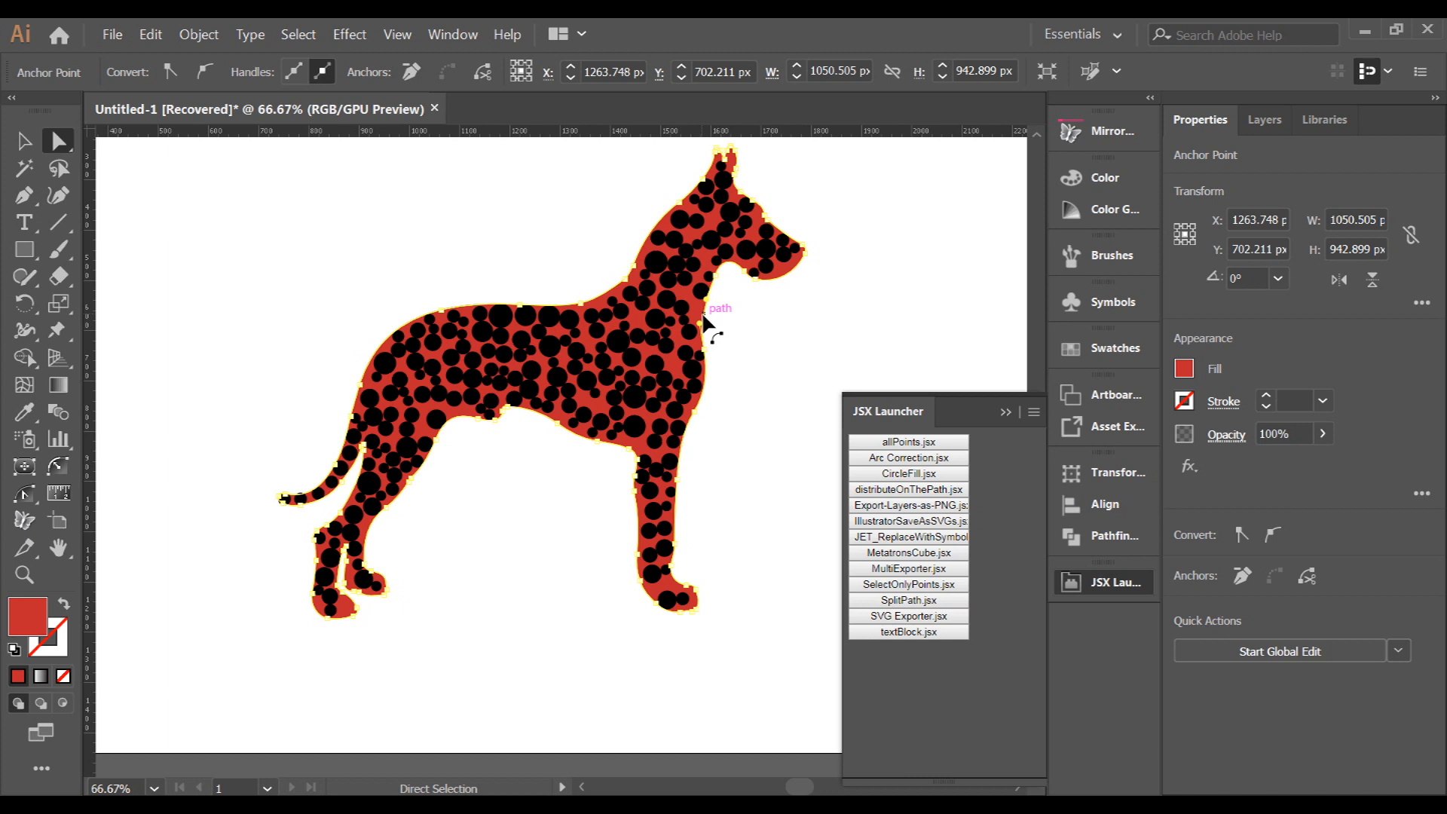
pyautogui.press('Delete')
pyautogui.press('Delete')
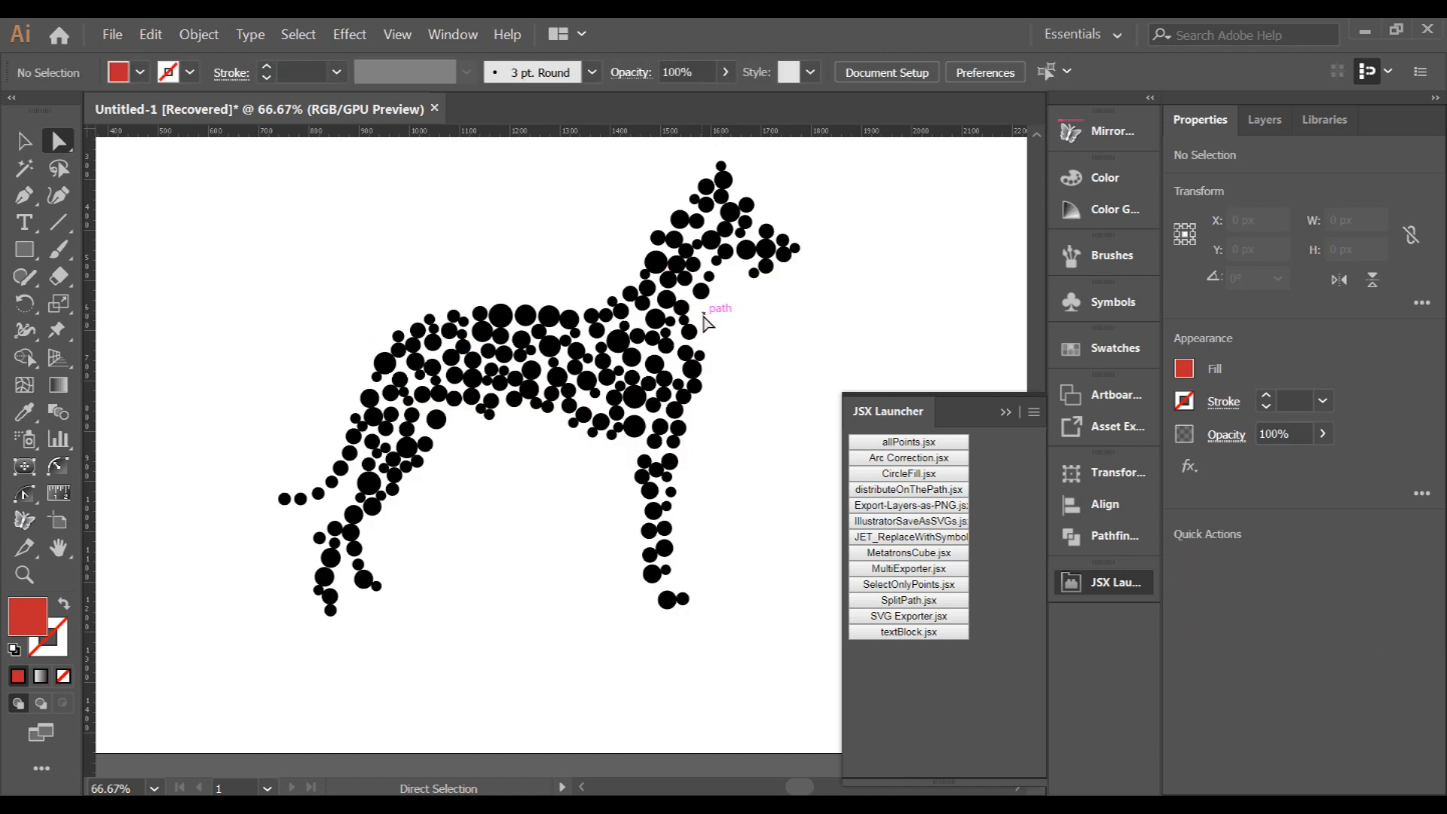
# Select all the black circles that form the dog
pyautogui.scroll(-2, 449, 294)
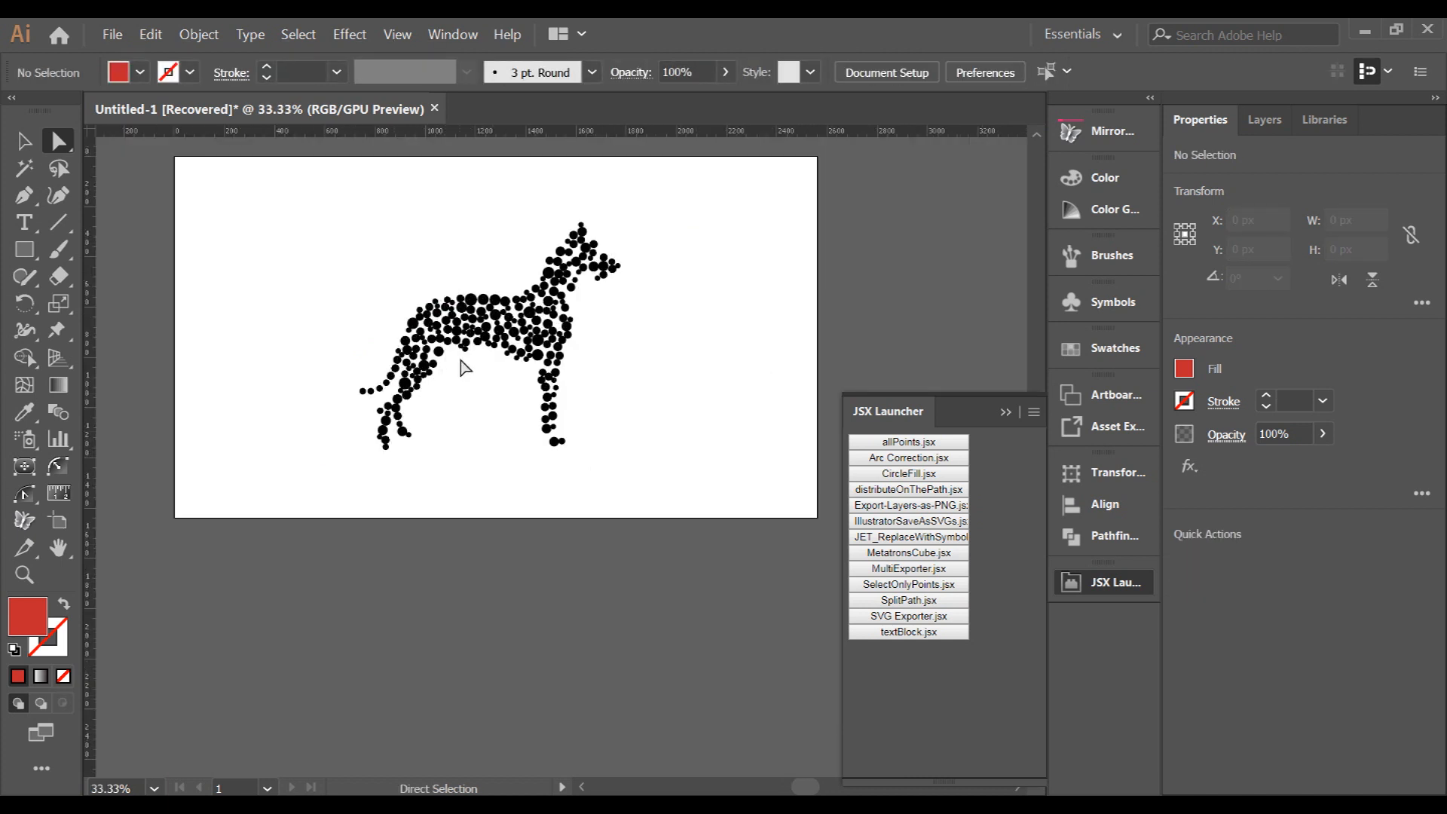
pyautogui.scroll(-3, 355, 413)
pyautogui.scroll(2, 350, 324)
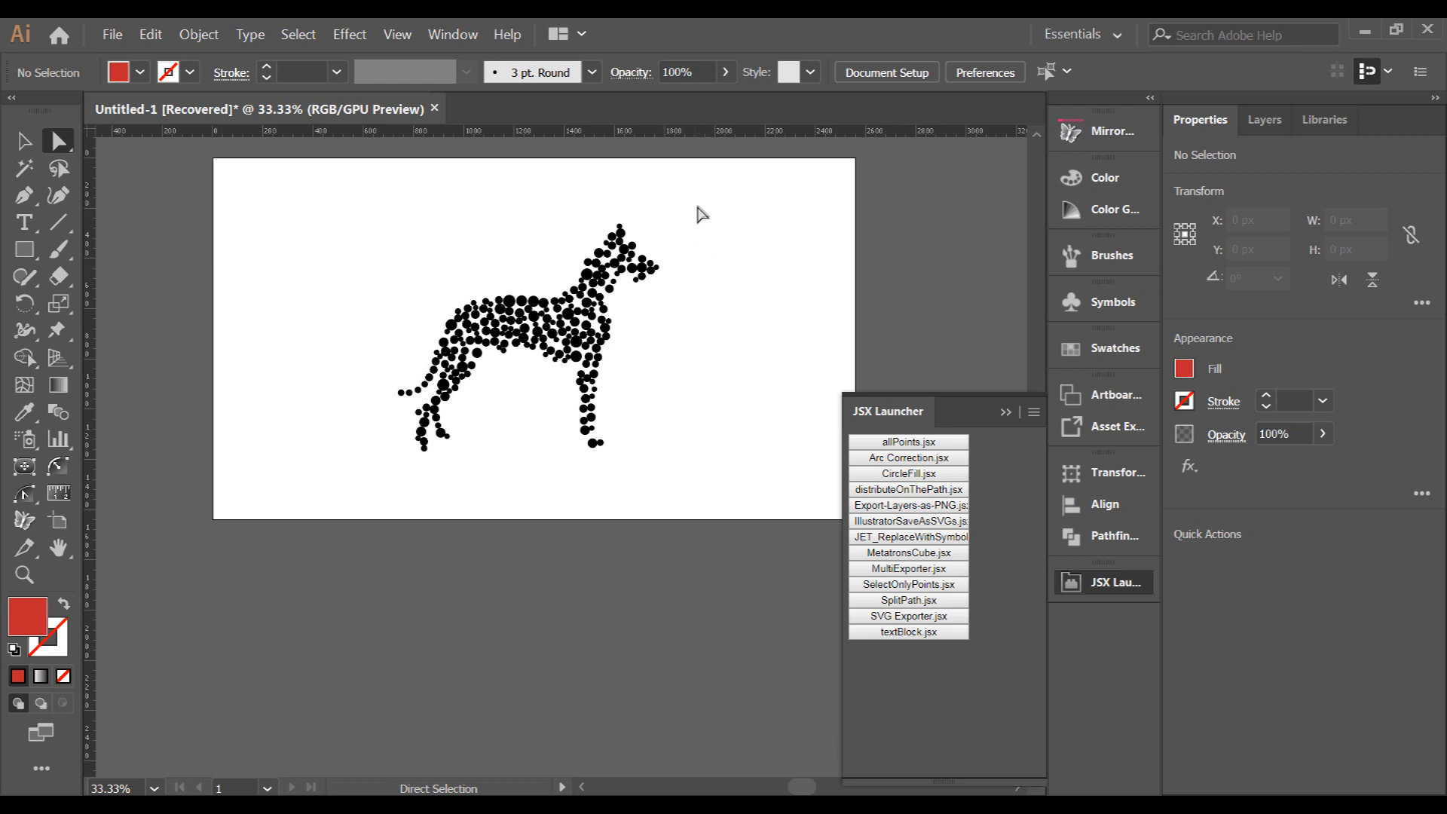
pyautogui.moveTo(700, 202); pyautogui.dragTo(345, 520)
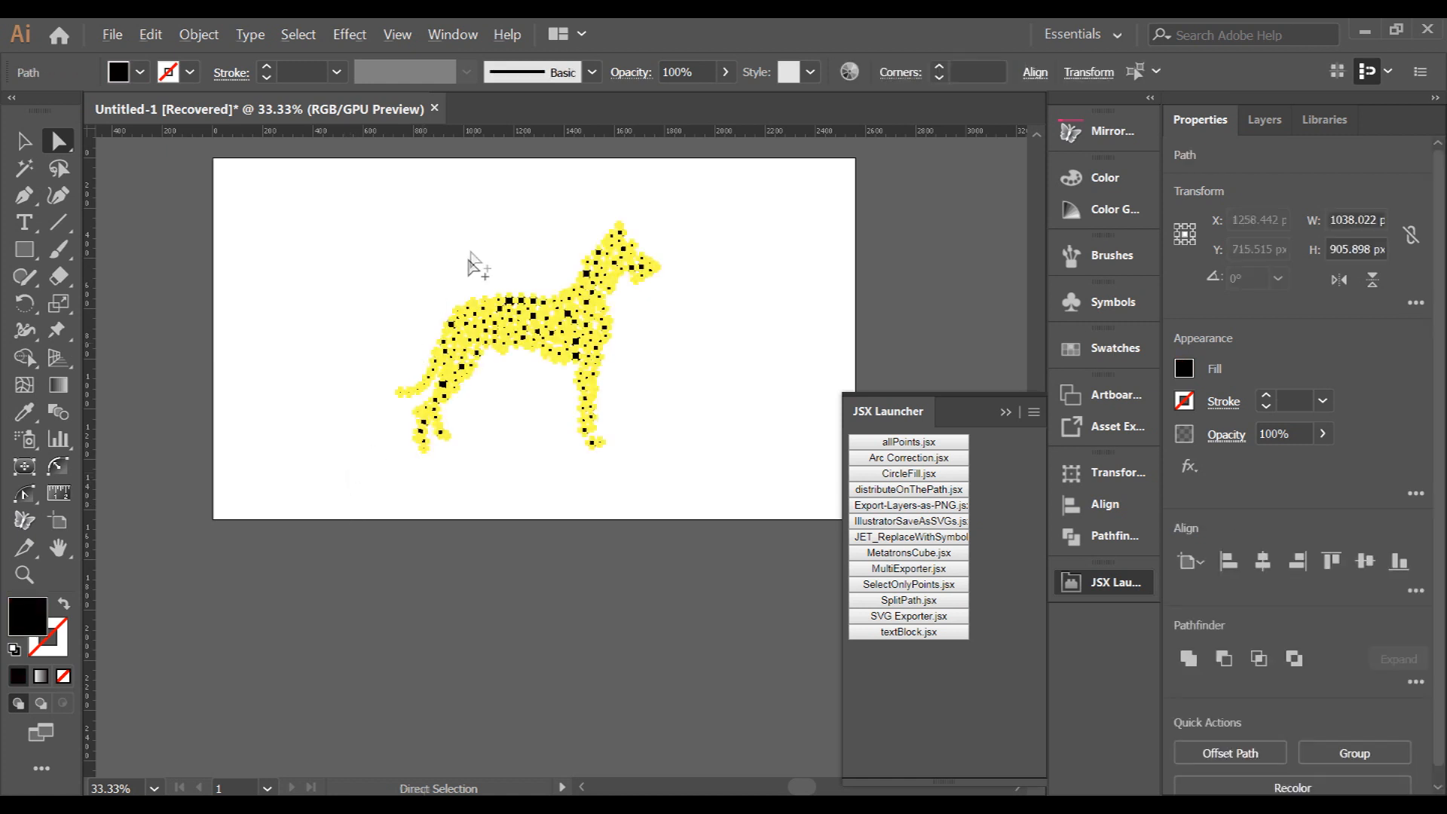
pyautogui.scroll(1, 468, 249)
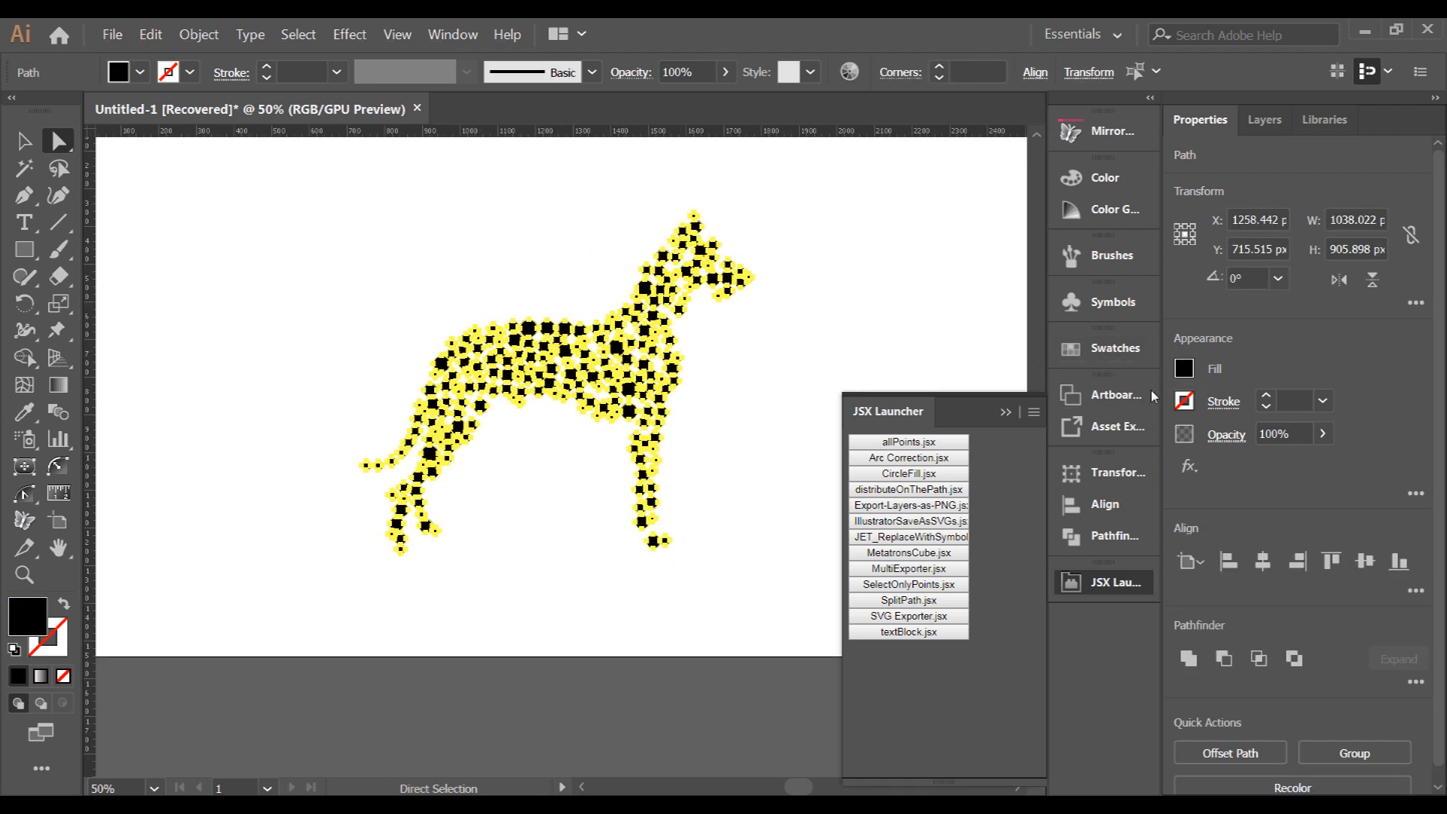
# Select several blue and green colour swatches together for the circles
pyautogui.click(1114, 348)
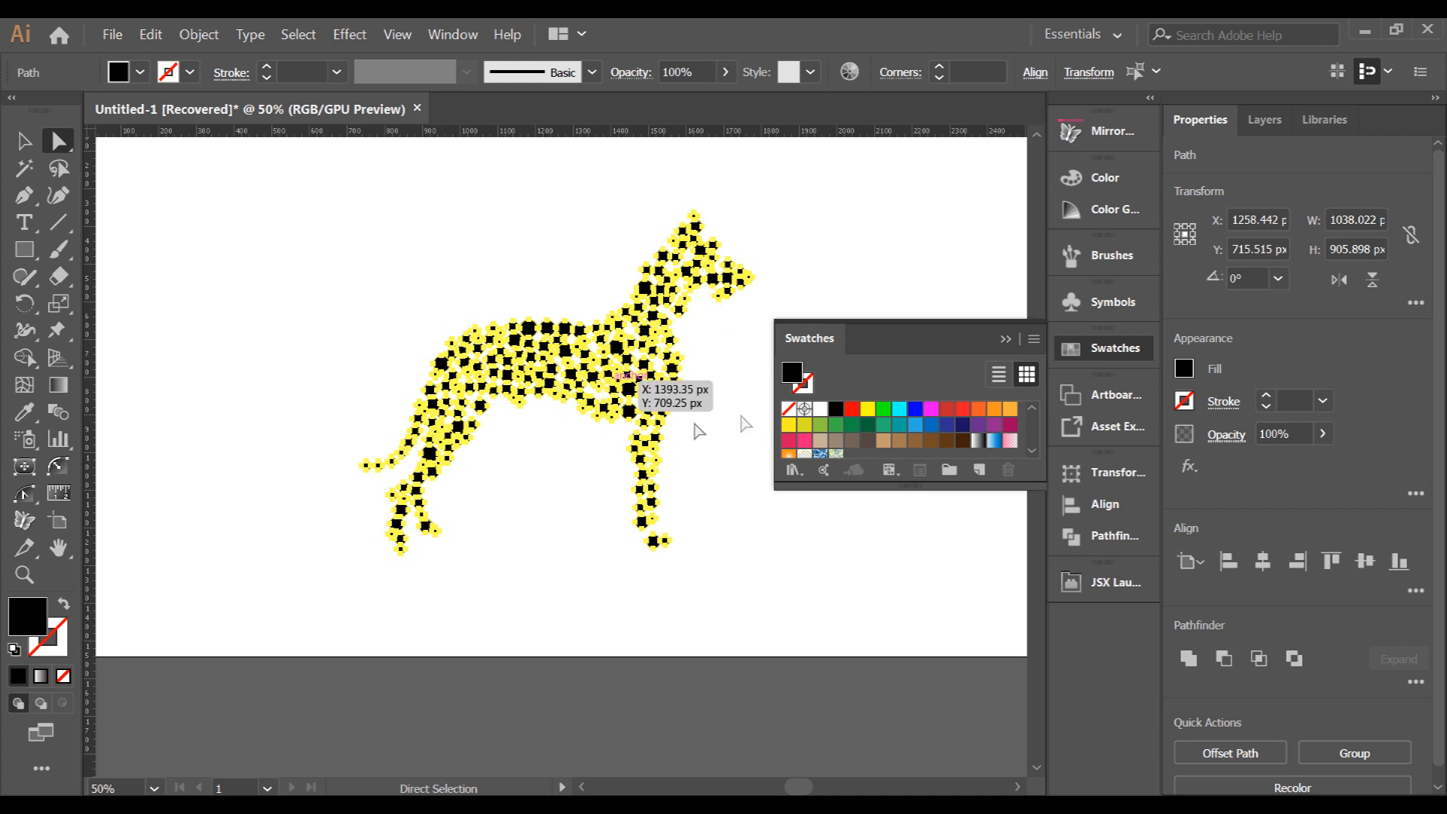
pyautogui.keyDown('ctrl'); pyautogui.click(934, 430); pyautogui.keyUp('ctrl')
pyautogui.keyDown('ctrl'); pyautogui.click(917, 429); pyautogui.keyUp('ctrl')
pyautogui.keyDown('ctrl'); pyautogui.click(899, 428); pyautogui.keyUp('ctrl')
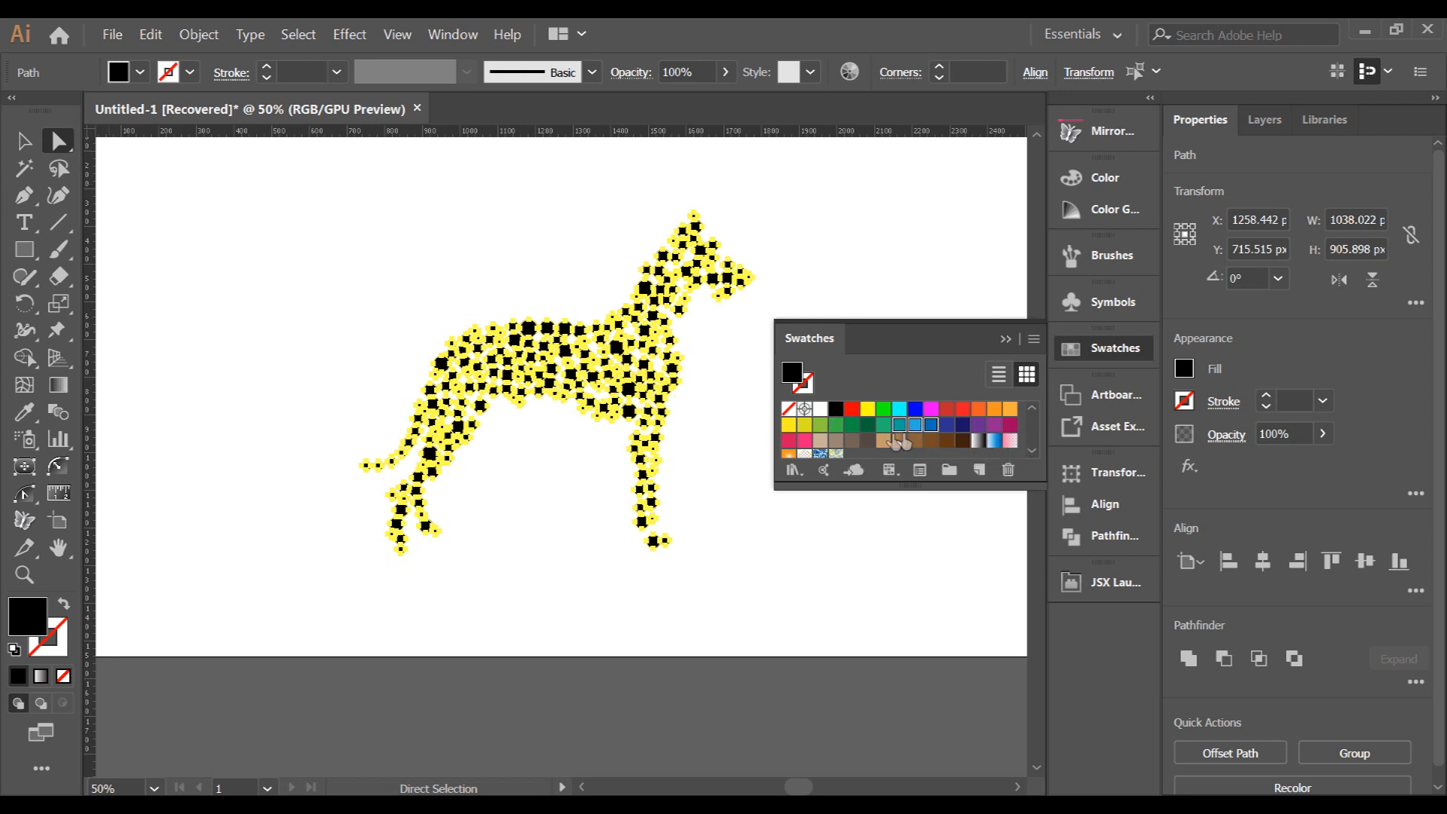
pyautogui.keyDown('ctrl'); pyautogui.click(853, 428); pyautogui.keyUp('ctrl')
pyautogui.keyDown('ctrl'); pyautogui.click(837, 427); pyautogui.keyUp('ctrl')
pyautogui.keyDown('ctrl'); pyautogui.click(821, 426); pyautogui.keyUp('ctrl')
# Recolour the selected circles randomly with the chosen swatches by running the RandomSwatchesFill script from the C: drive
pyautogui.click(112, 34)
pyautogui.moveTo(226, 388)
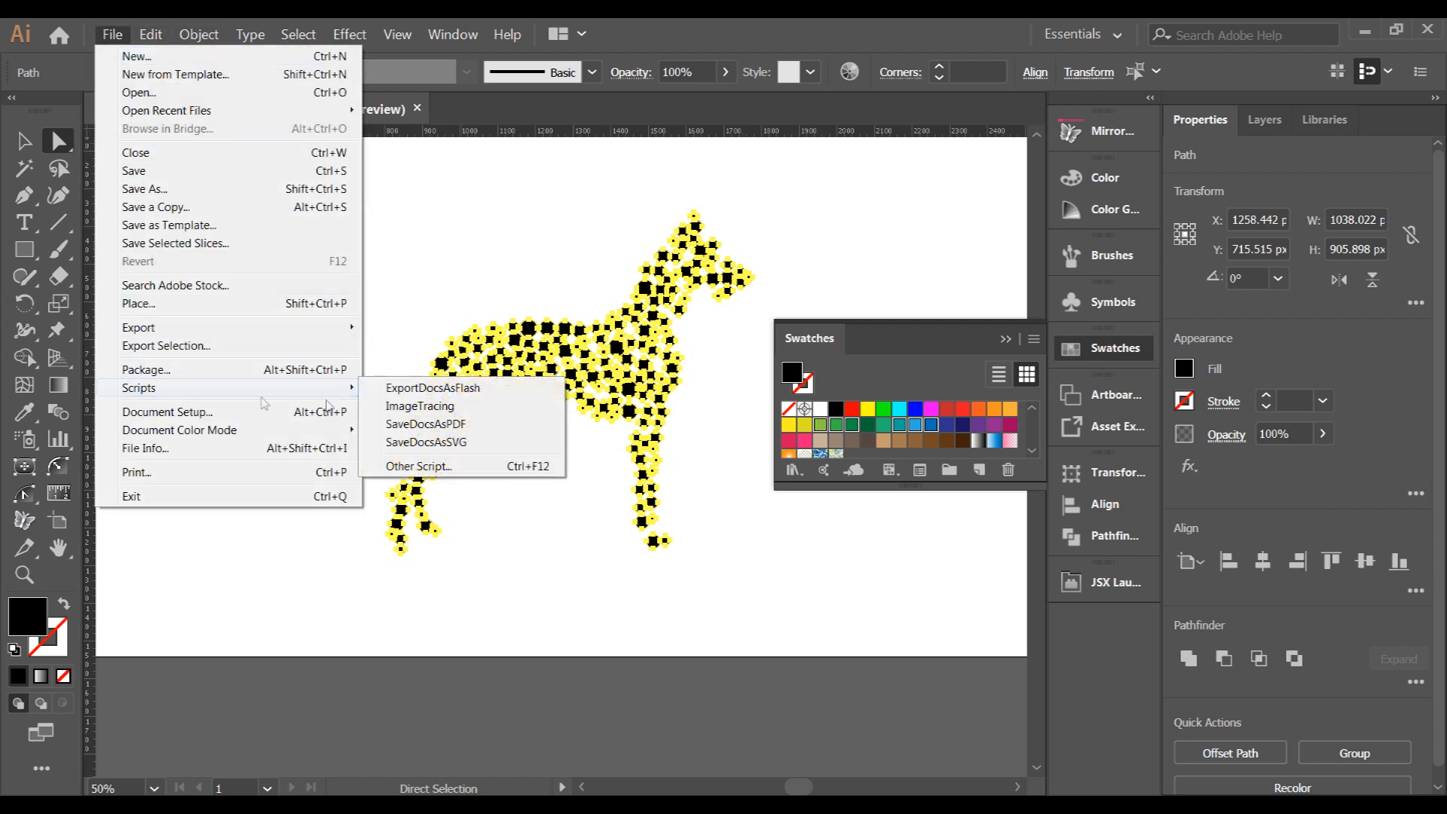
pyautogui.click(419, 466)
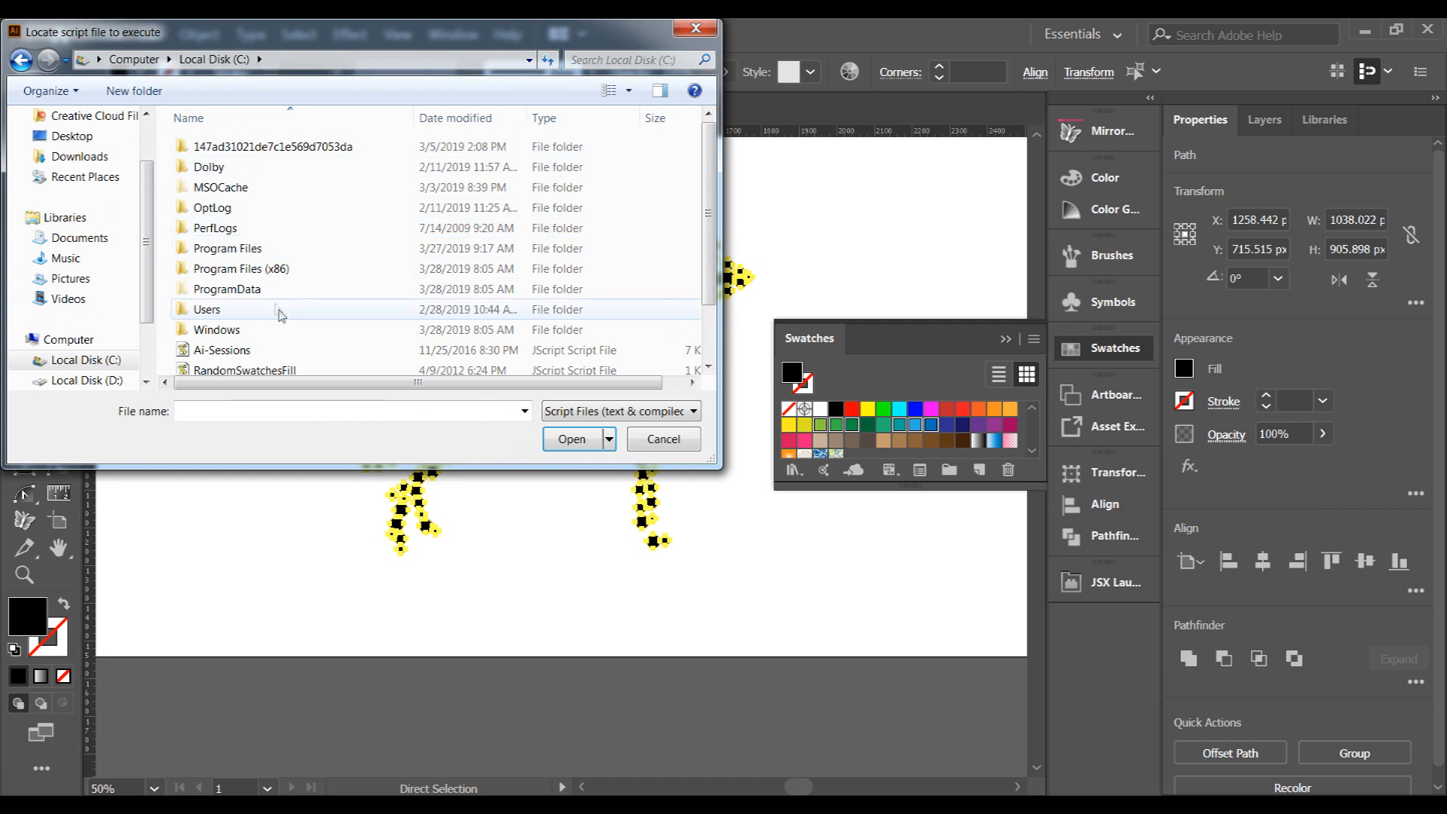
pyautogui.click(246, 372)
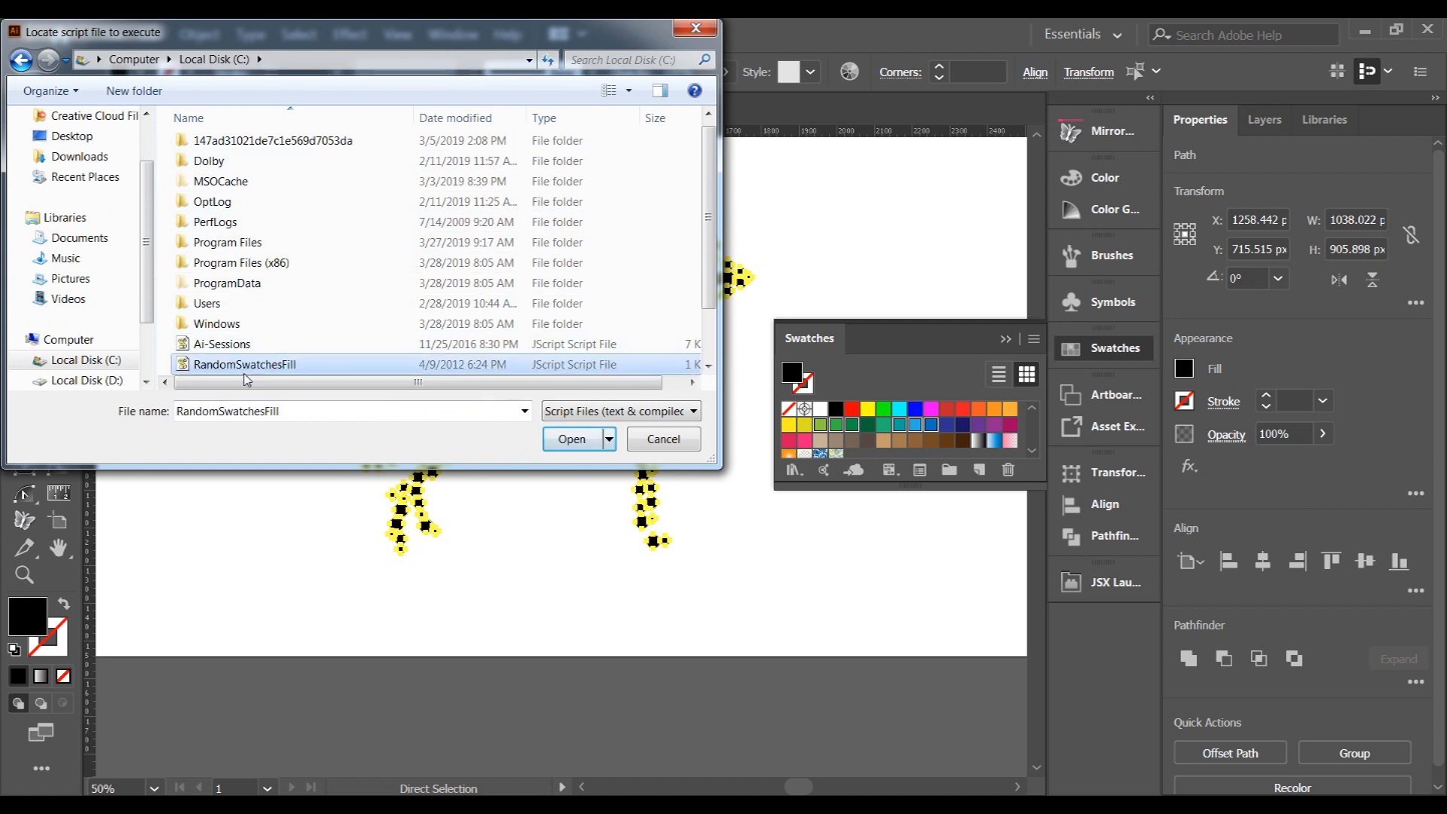
pyautogui.click(592, 441)
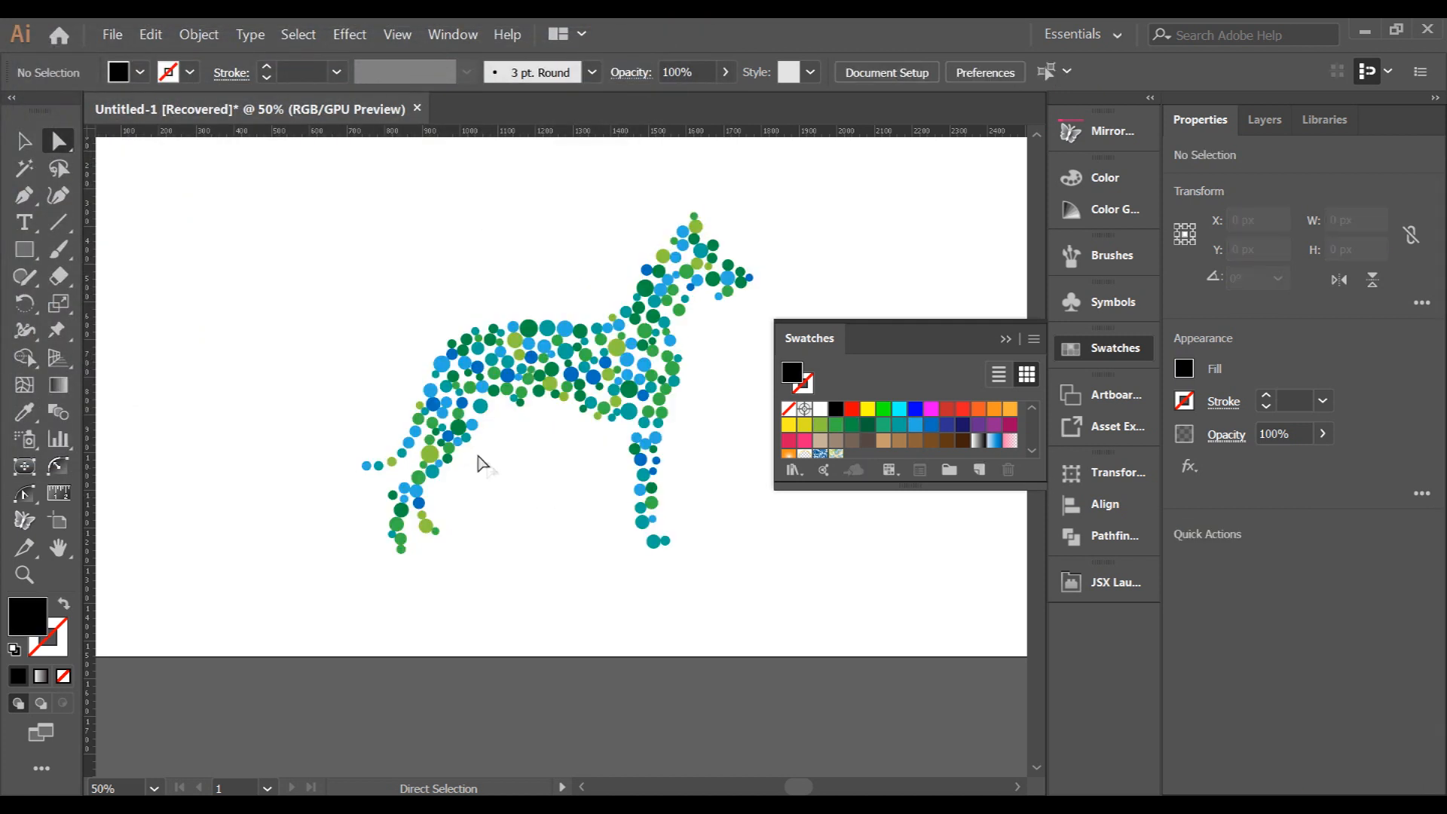
pyautogui.scroll(1, 573, 406)
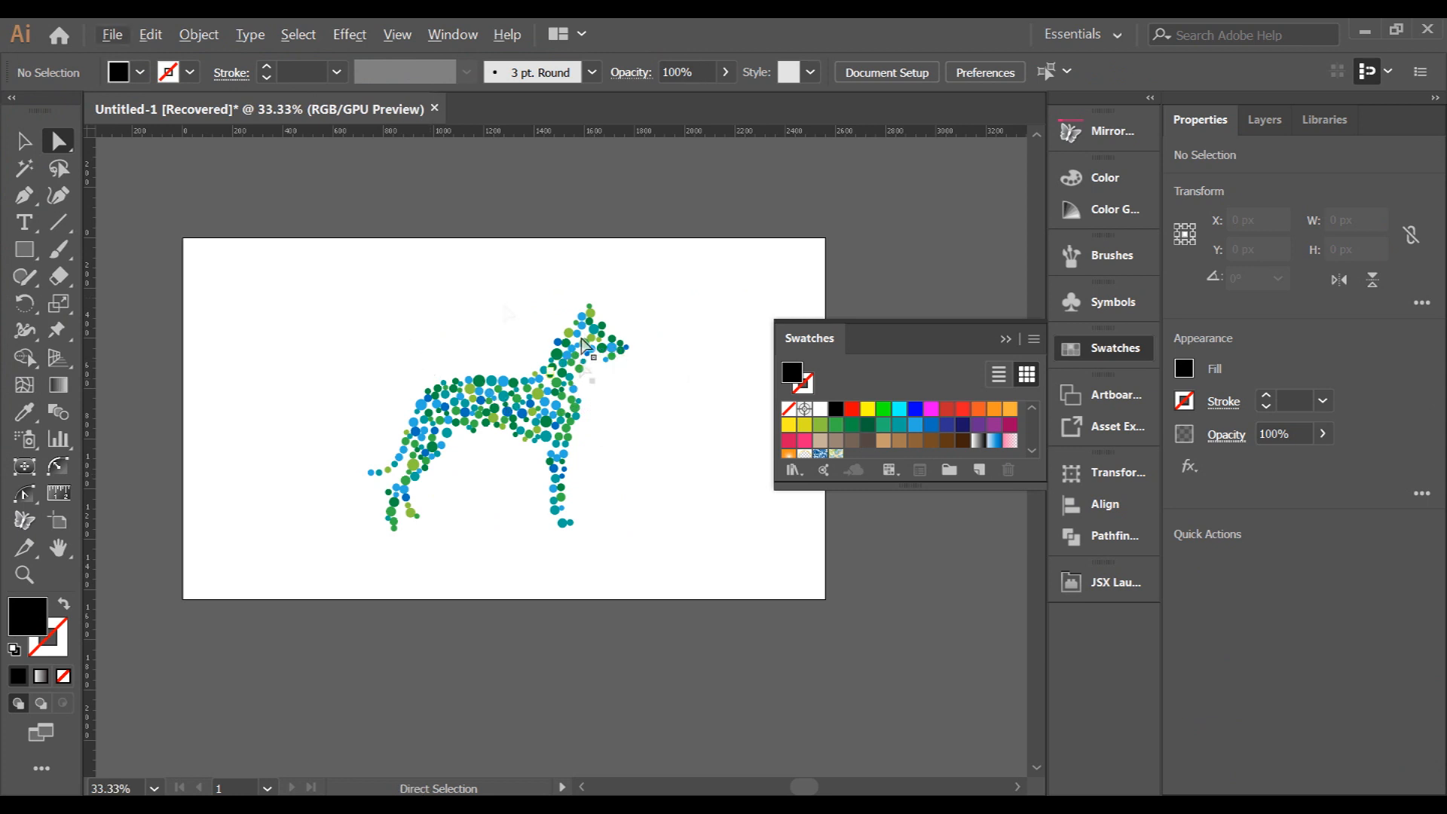
pyautogui.scroll(1, 520, 415)
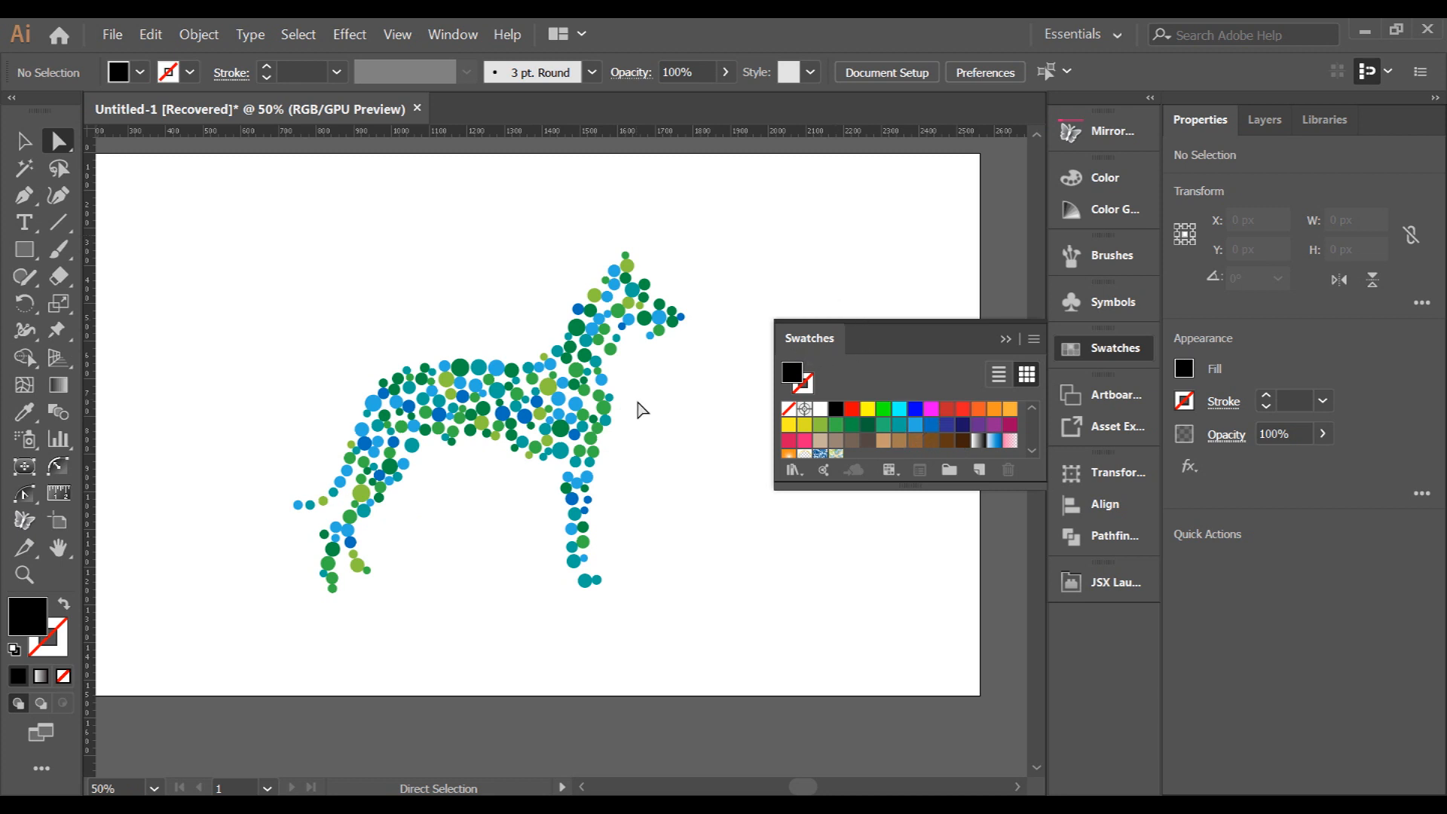
pyautogui.scroll(-1, 640, 409)
pyautogui.scroll(1, 633, 452)
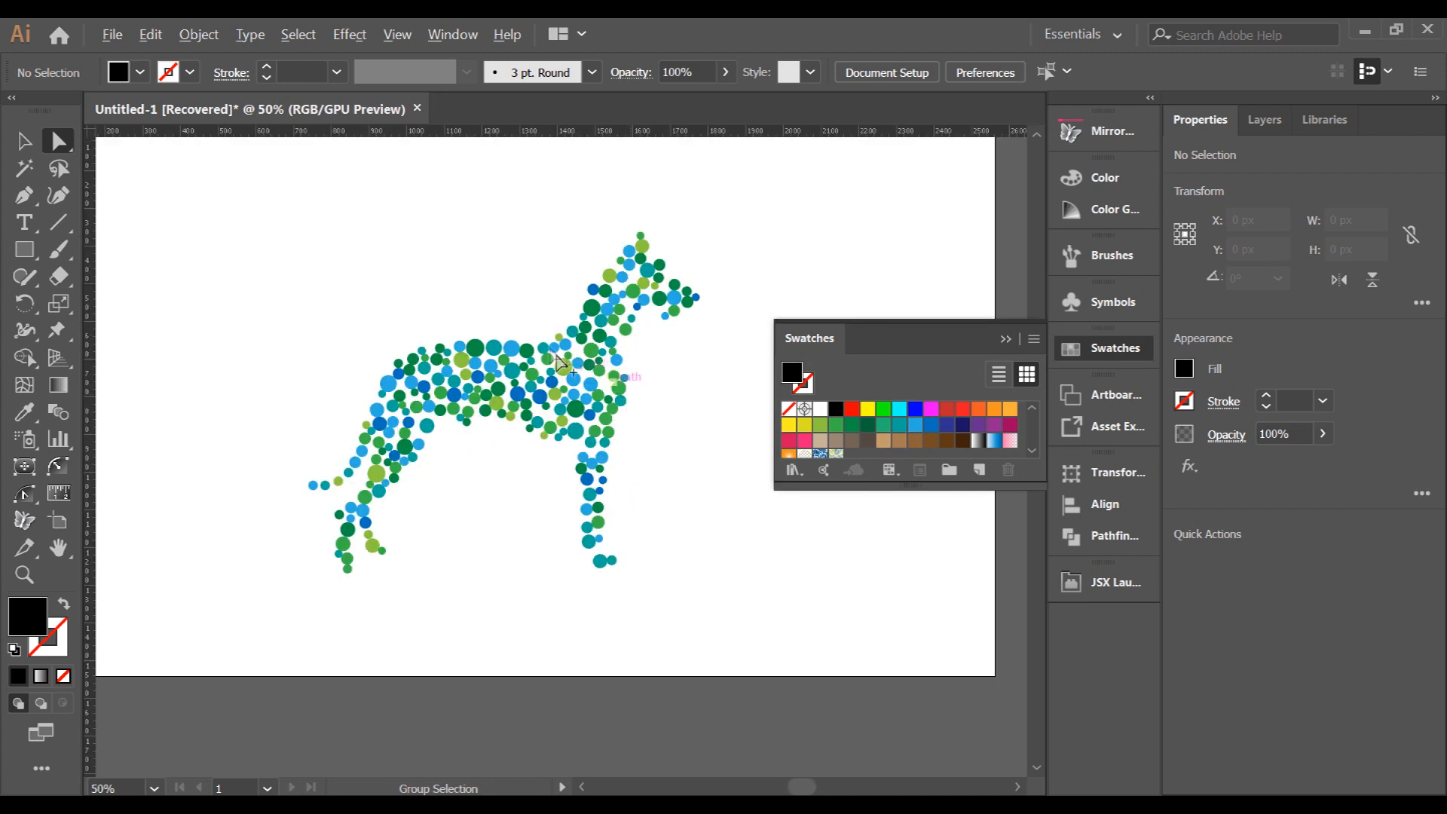
# Select all the blue and green circles that form the dog
pyautogui.scroll(2, 583, 372)
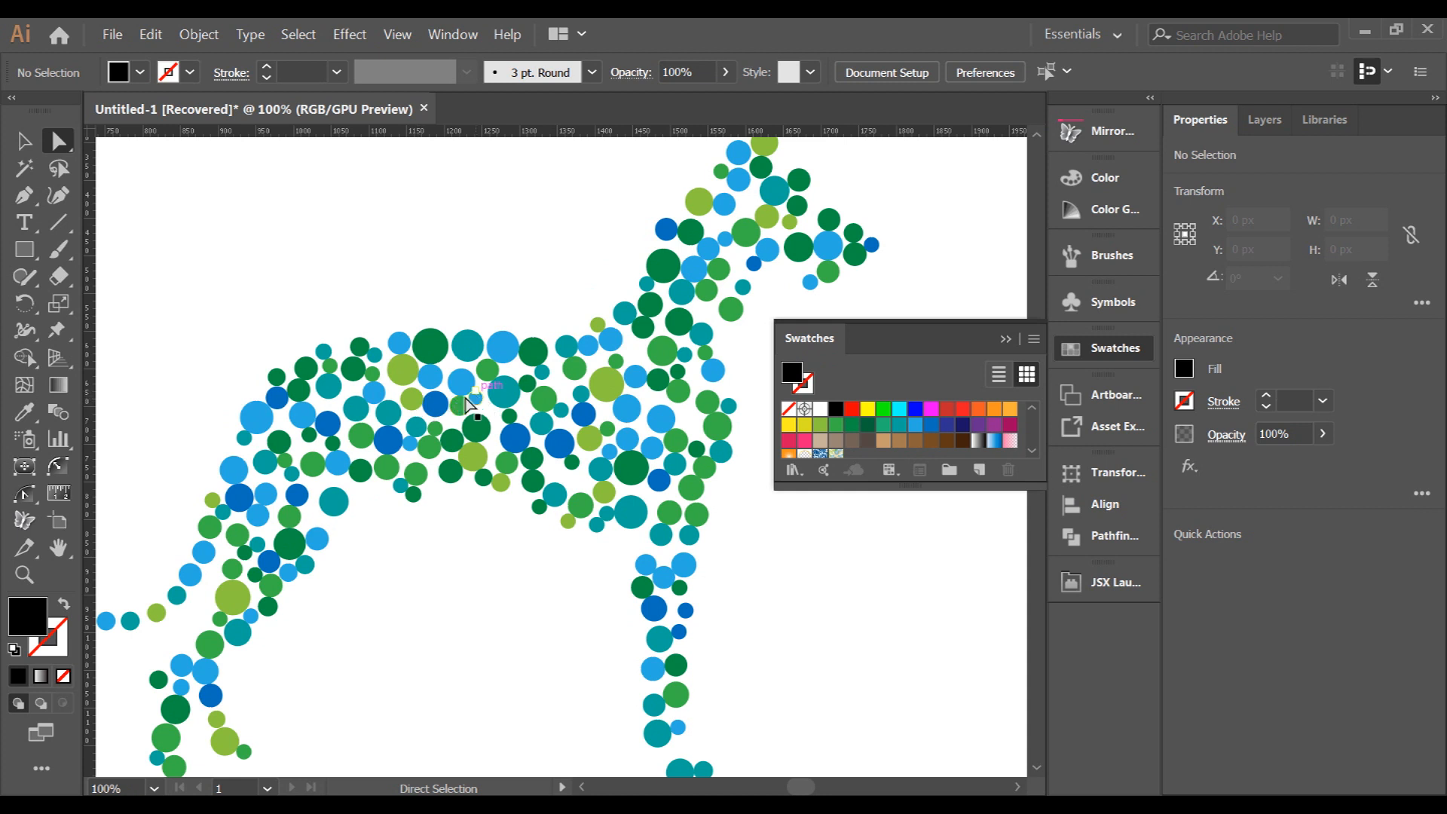
pyautogui.scroll(-2, 473, 353)
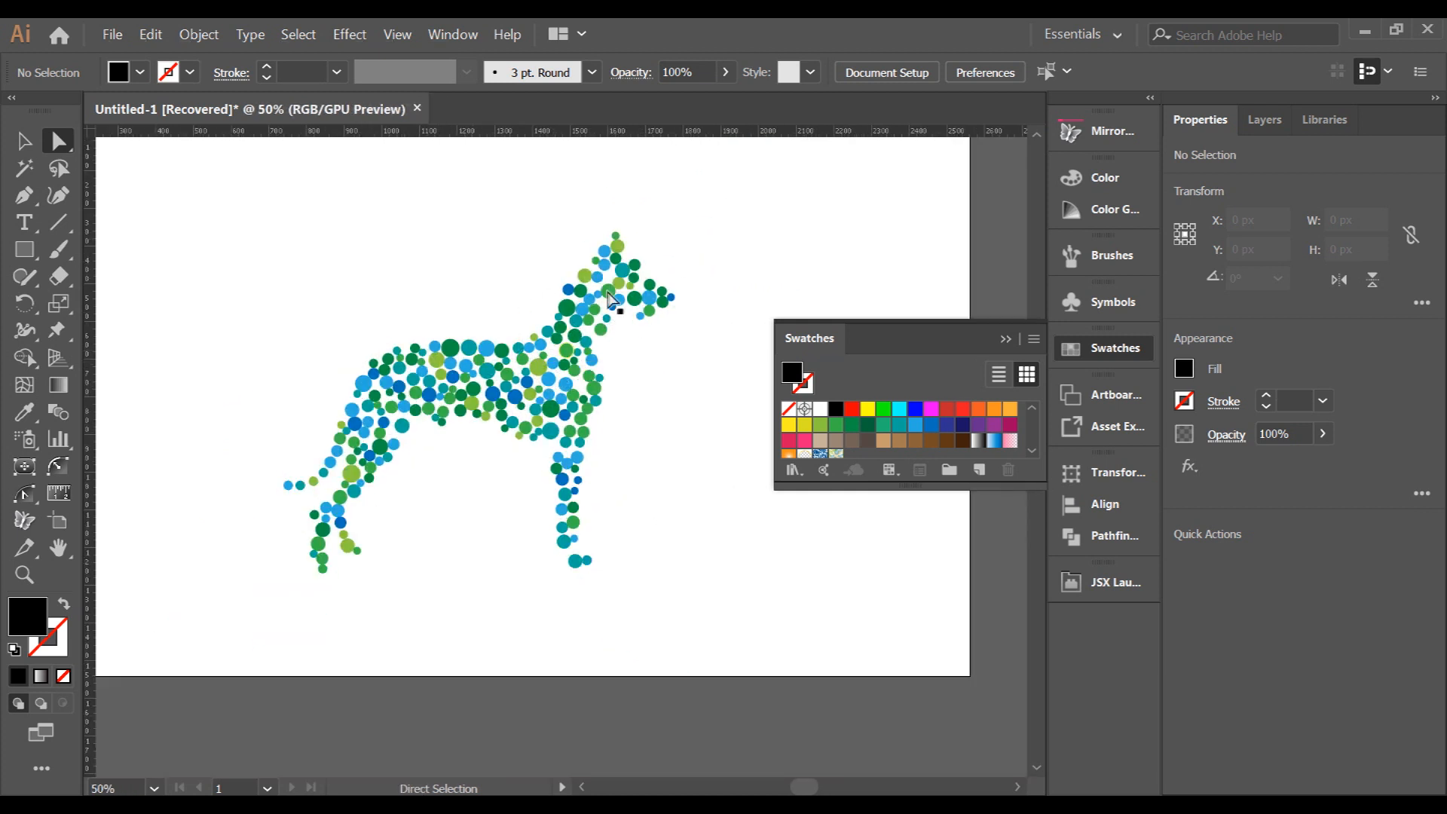
pyautogui.scroll(-1, 701, 256)
pyautogui.moveTo(707, 220); pyautogui.dragTo(388, 497)
pyautogui.scroll(2, 565, 377)
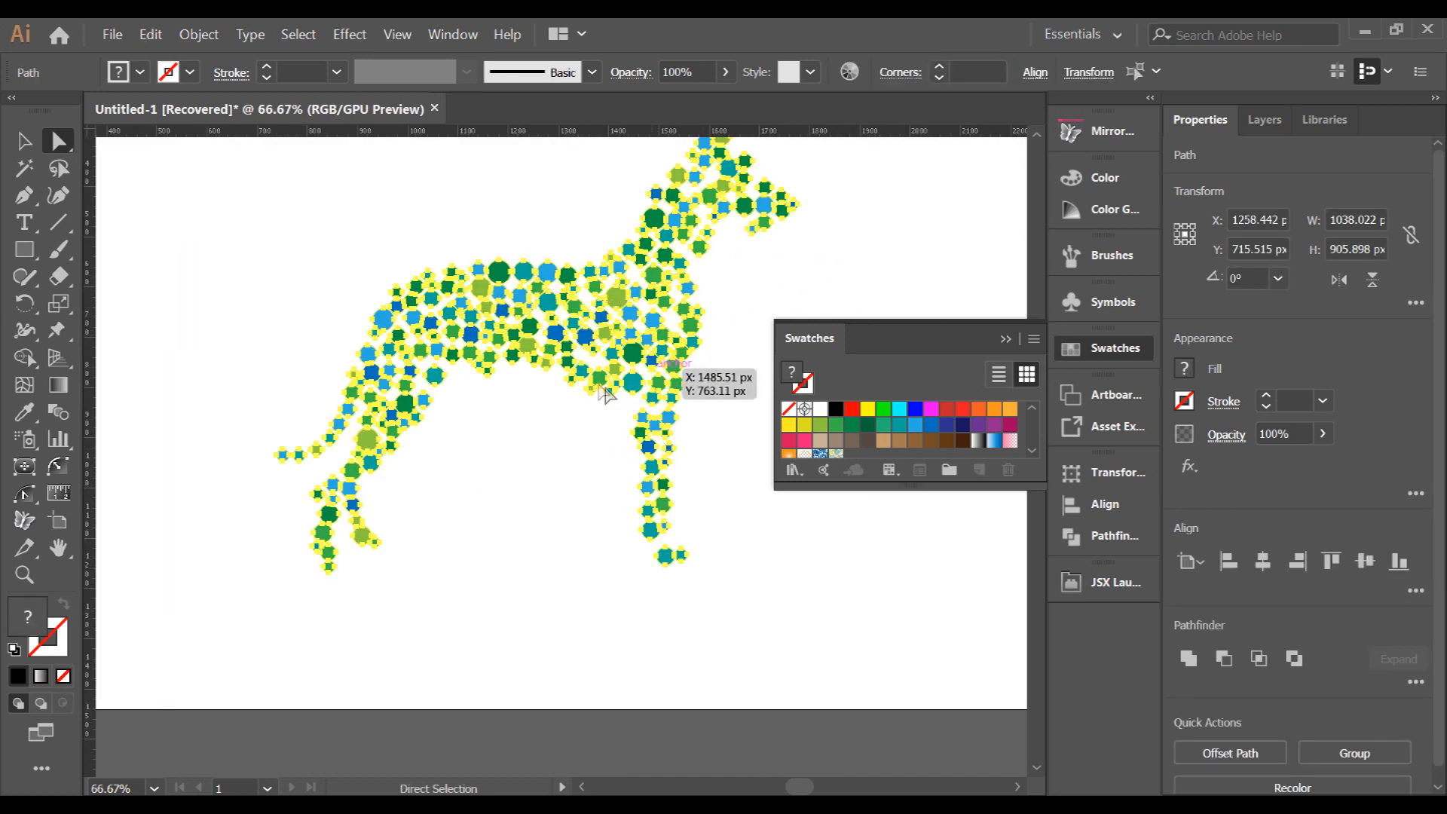
pyautogui.scroll(2, 561, 256)
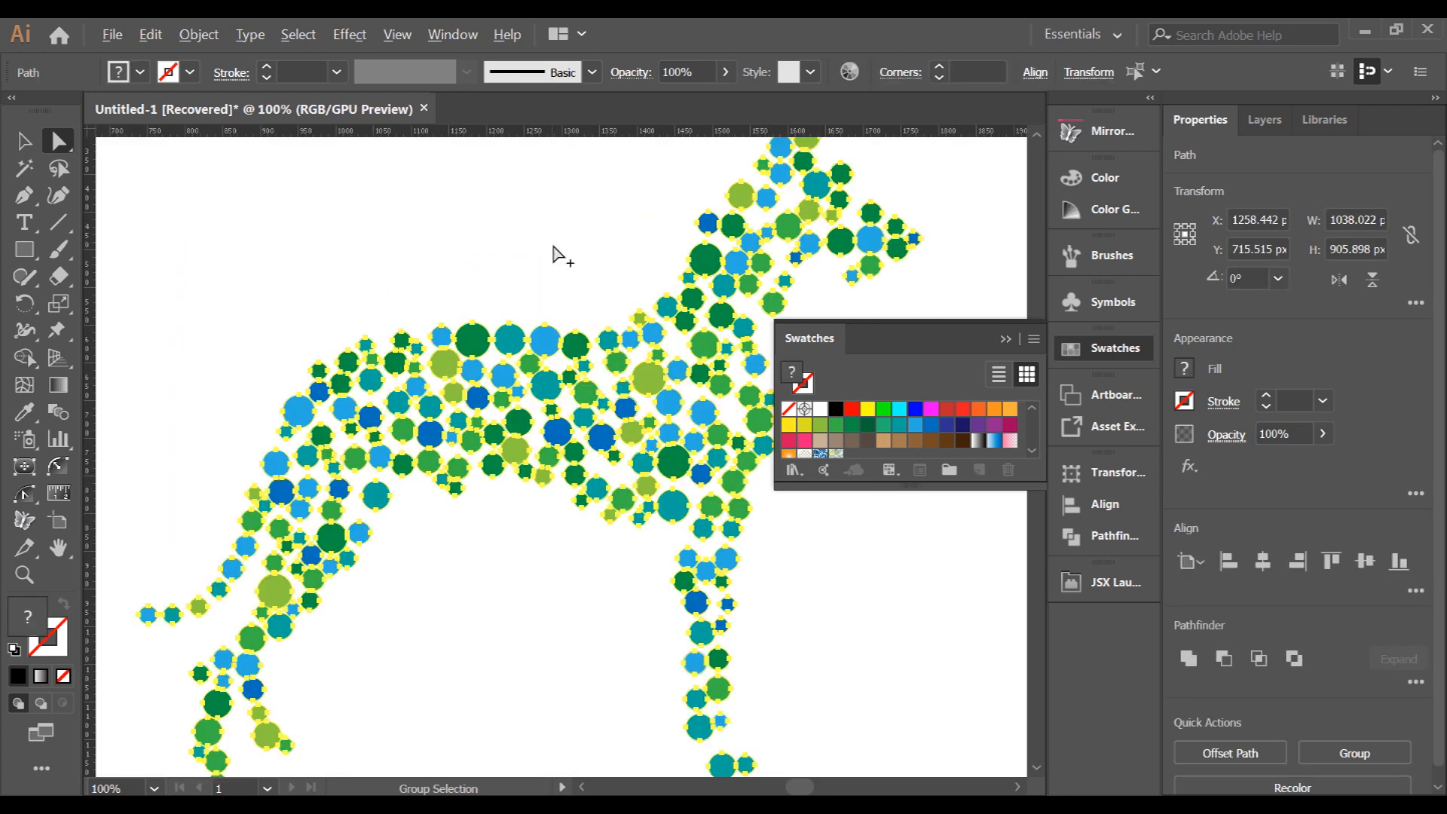
pyautogui.scroll(-2, 559, 394)
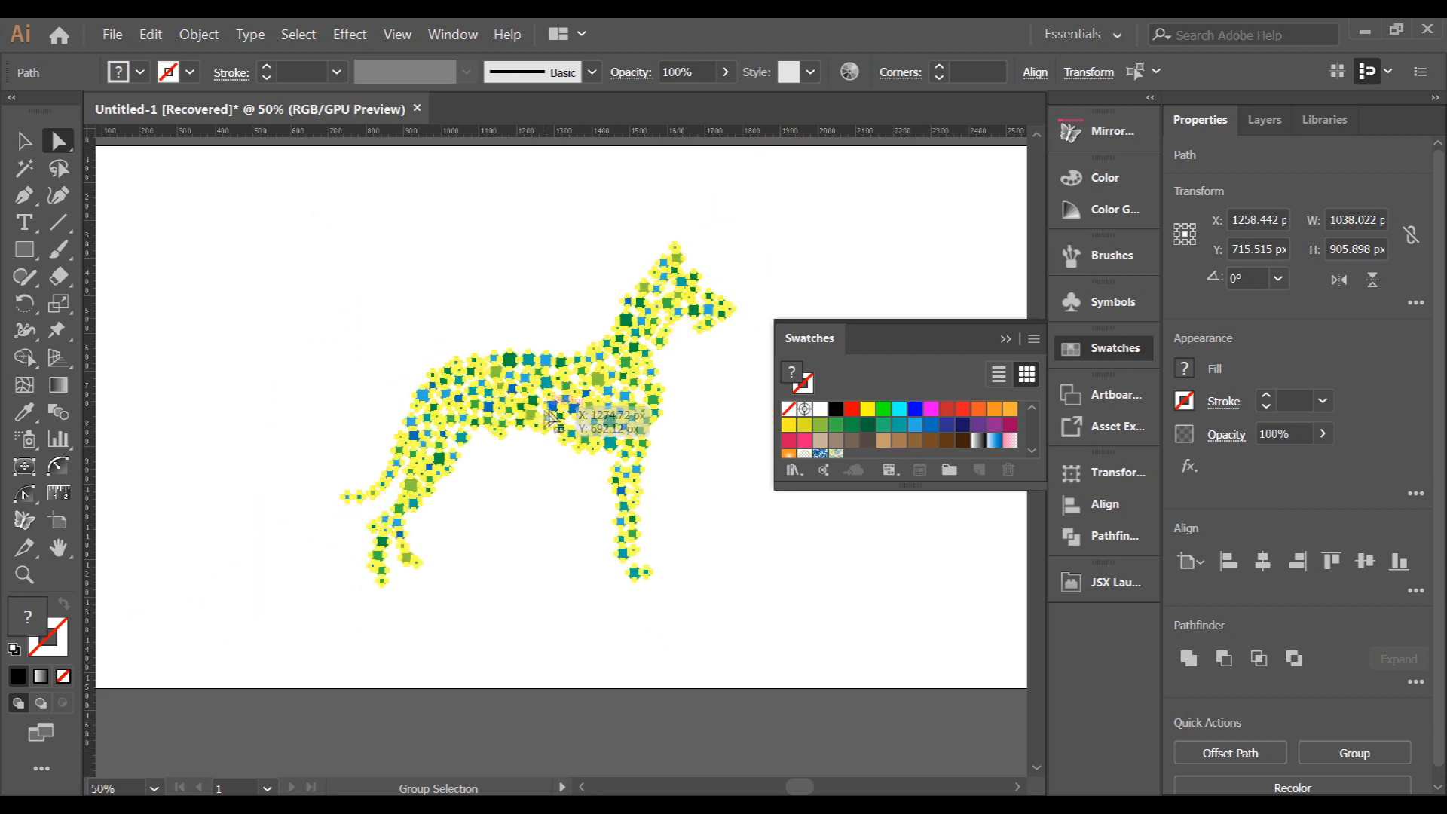
# Randomly resize the selected circles by running the RandResize script from the C: drive with a maximum of 100%
pyautogui.click(113, 34)
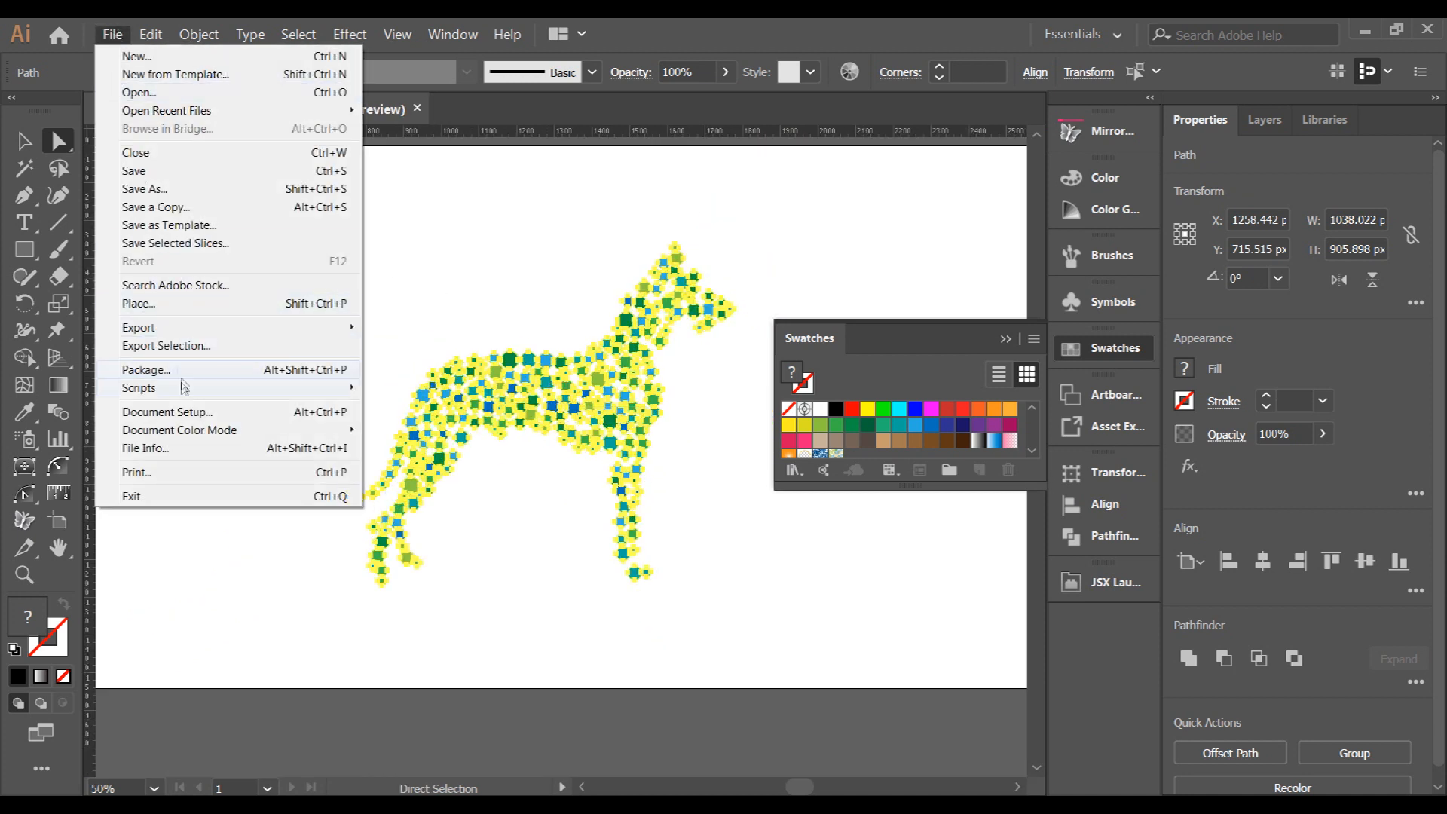
pyautogui.moveTo(185, 385)
pyautogui.click(440, 466)
pyautogui.doubleClick(226, 151)
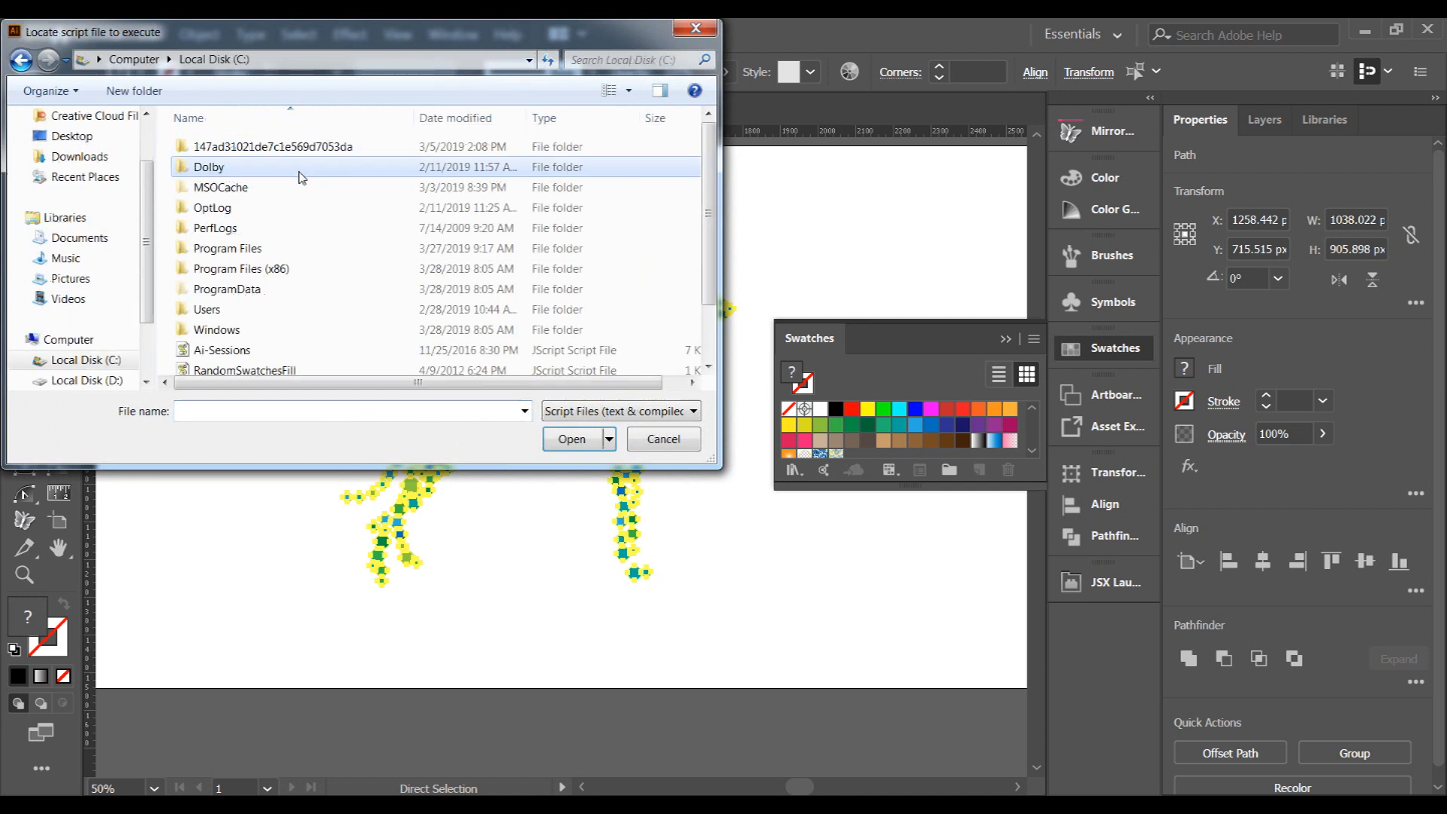
pyautogui.scroll(-1, 283, 360)
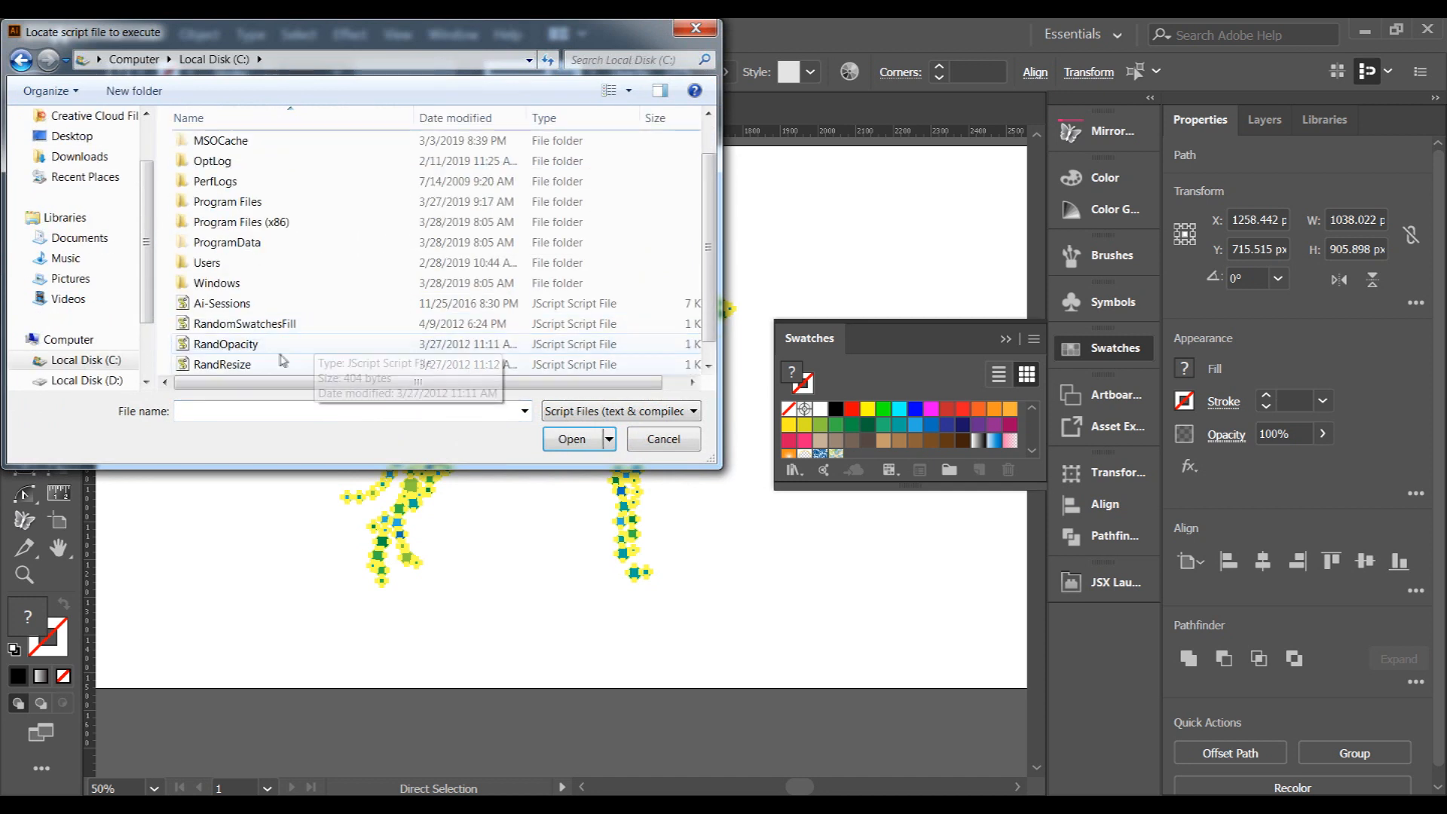
pyautogui.doubleClick(236, 364)
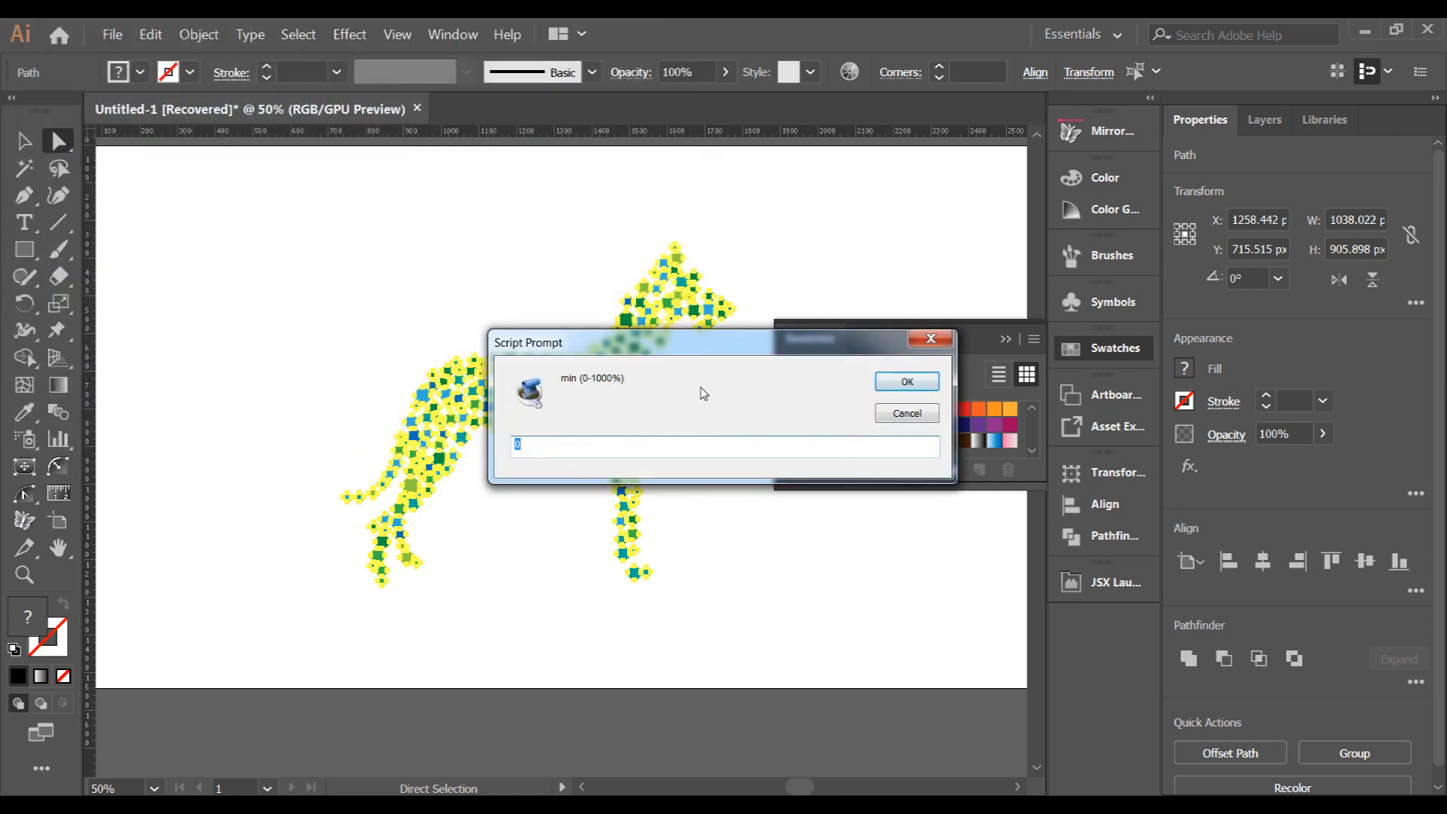
pyautogui.press('Return')
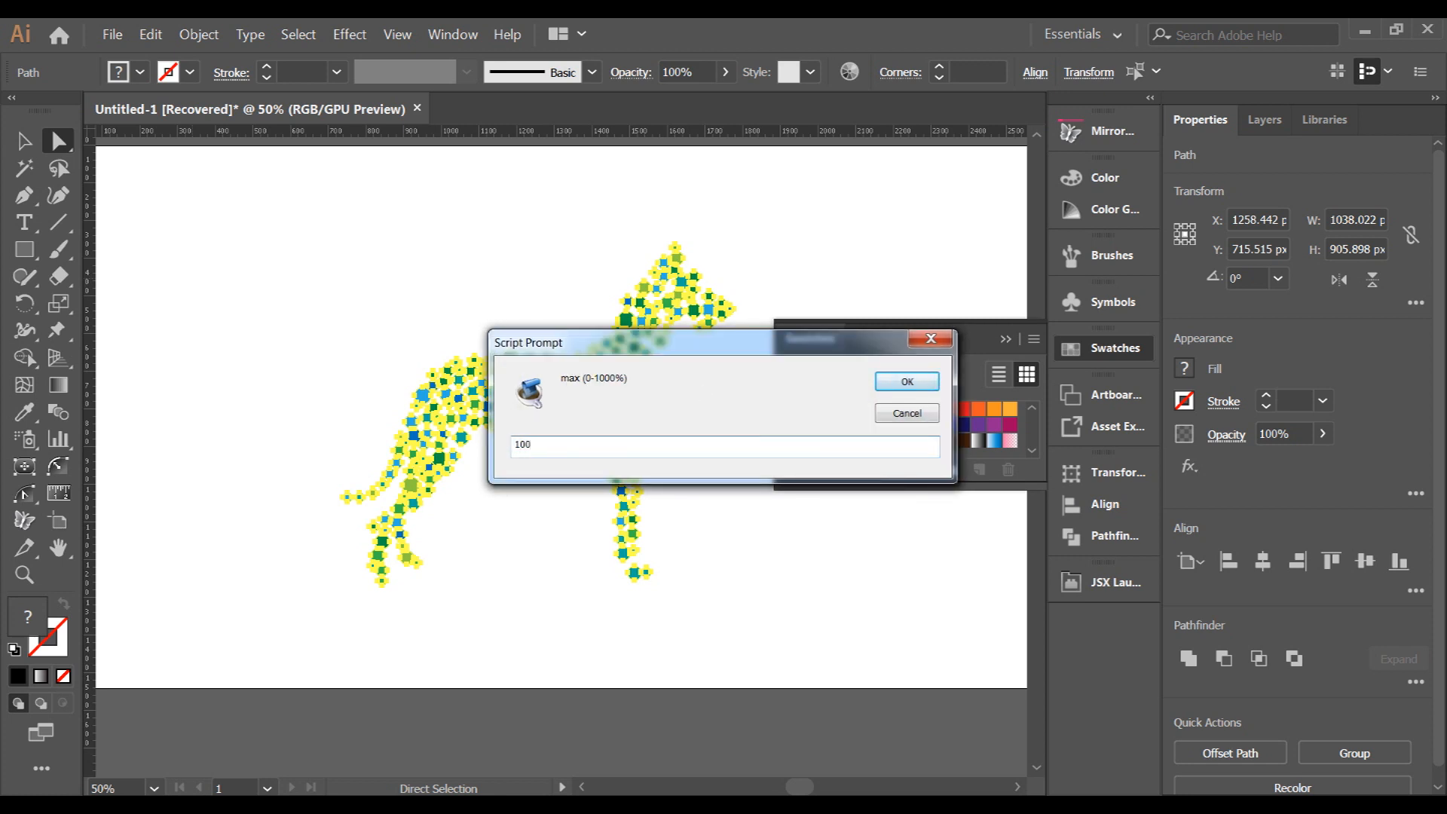
pyautogui.press('Return')
# Select the whole dog, move it slightly upward on the artboard and deselect it
pyautogui.scroll(2, 729, 305)
pyautogui.scroll(-1, 729, 306)
pyautogui.scroll(3, 536, 480)
pyautogui.scroll(-5, 537, 480)
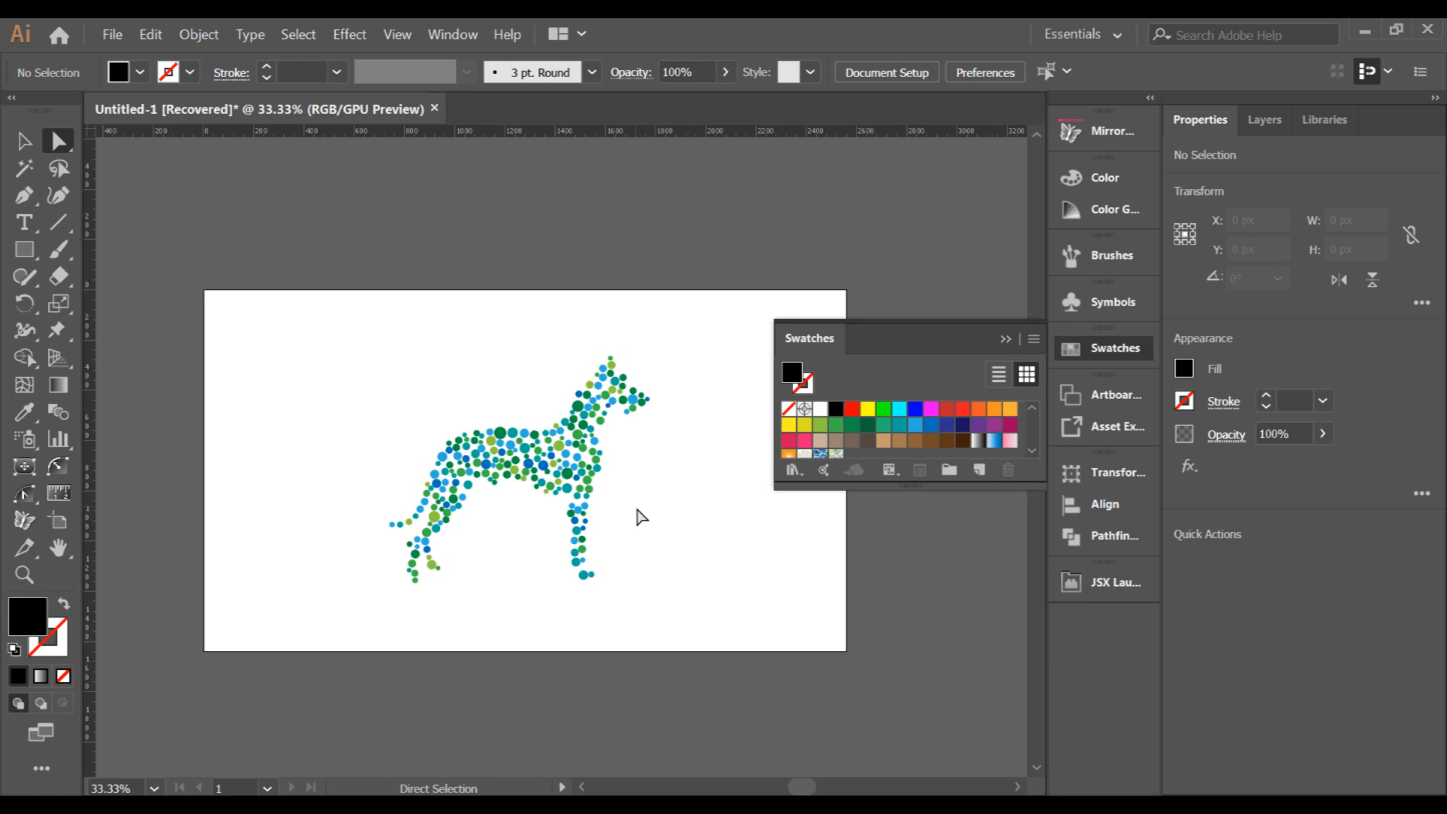
pyautogui.moveTo(678, 296); pyautogui.dragTo(313, 630)
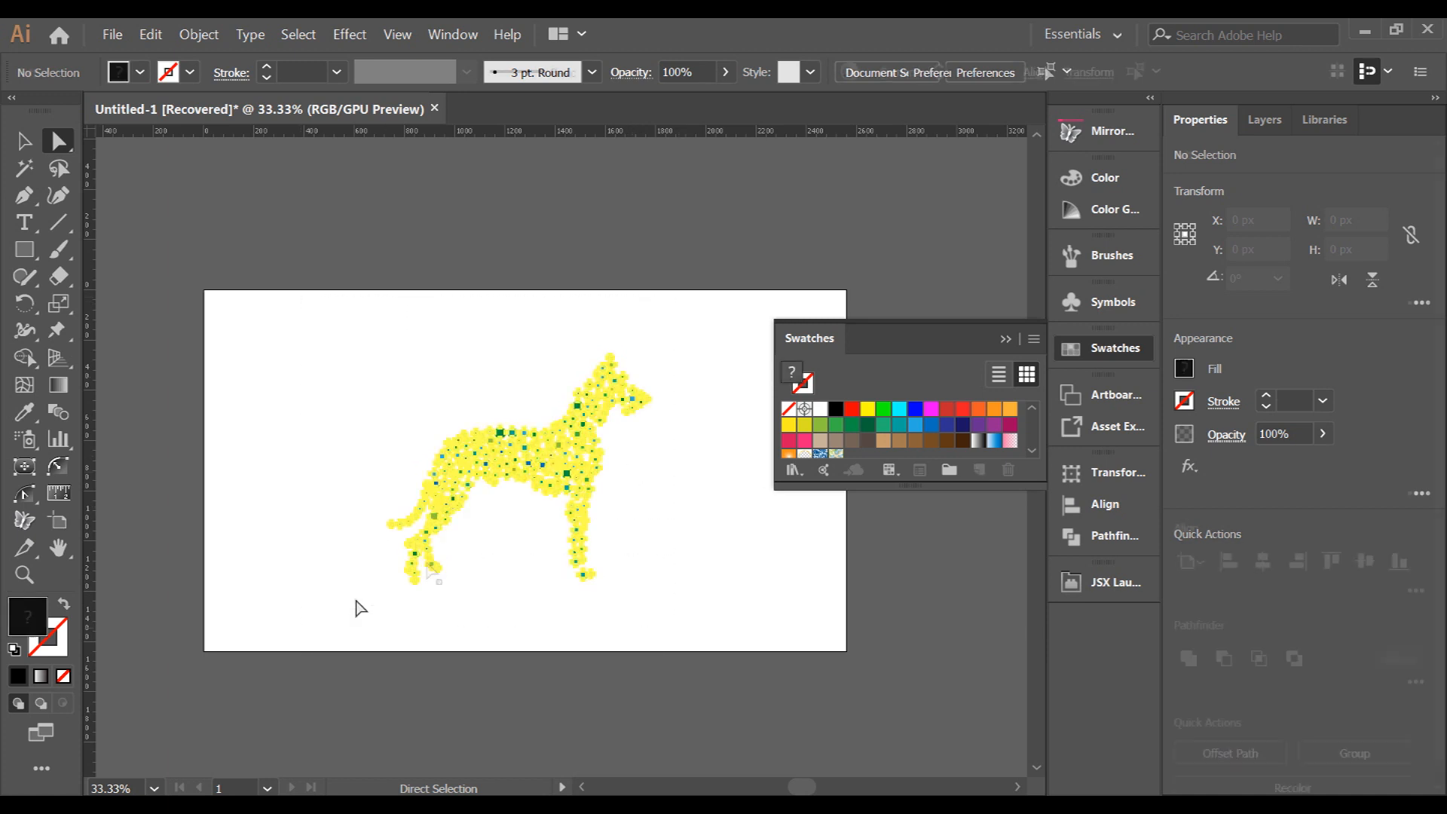
pyautogui.moveTo(545, 493)
pyautogui.mouseDown()
pyautogui.moveTo(547, 475)
pyautogui.moveTo(546, 503)
pyautogui.mouseUp()
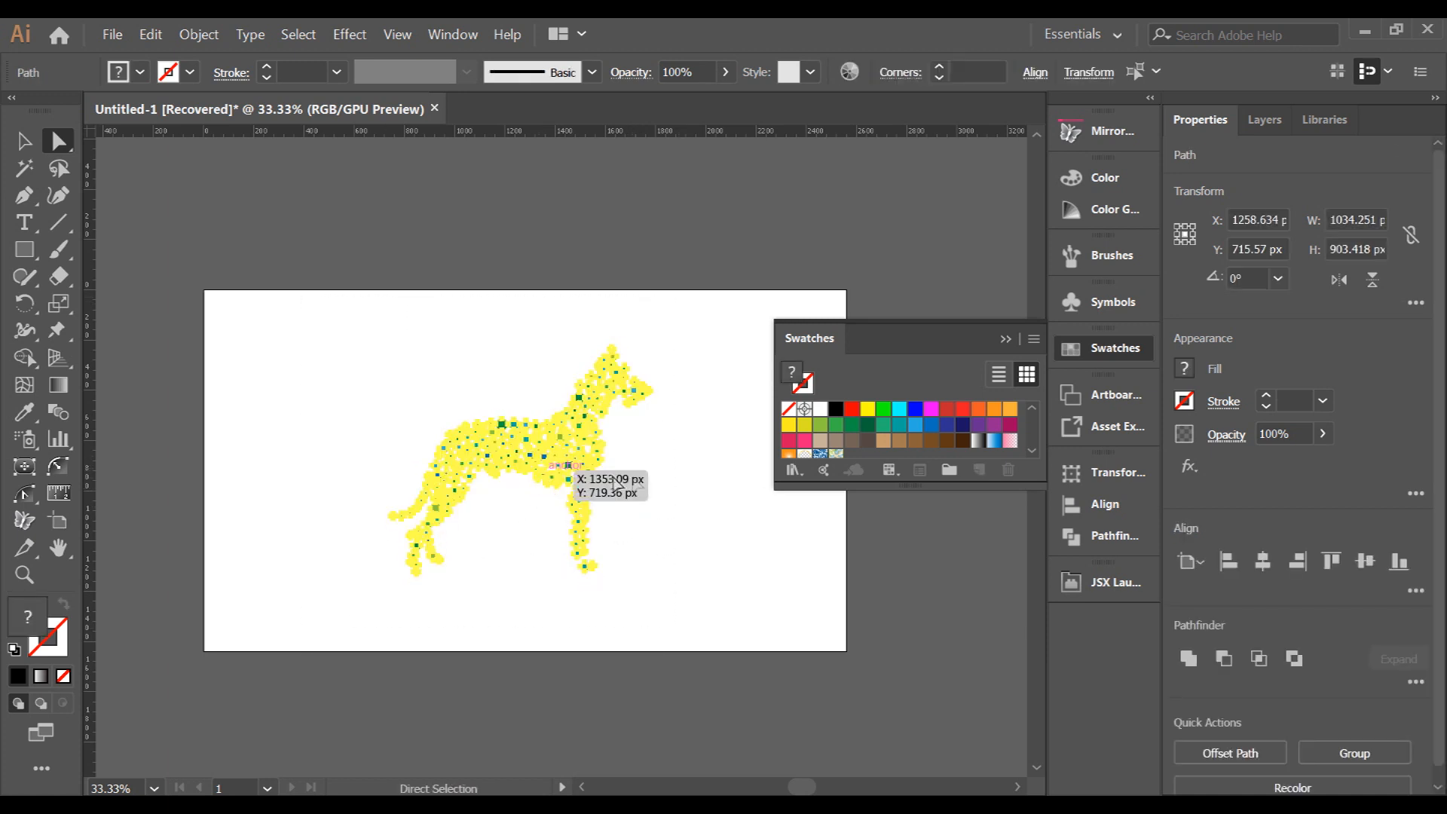
pyautogui.click(687, 473)
pyautogui.scroll(-1, 351, 453)
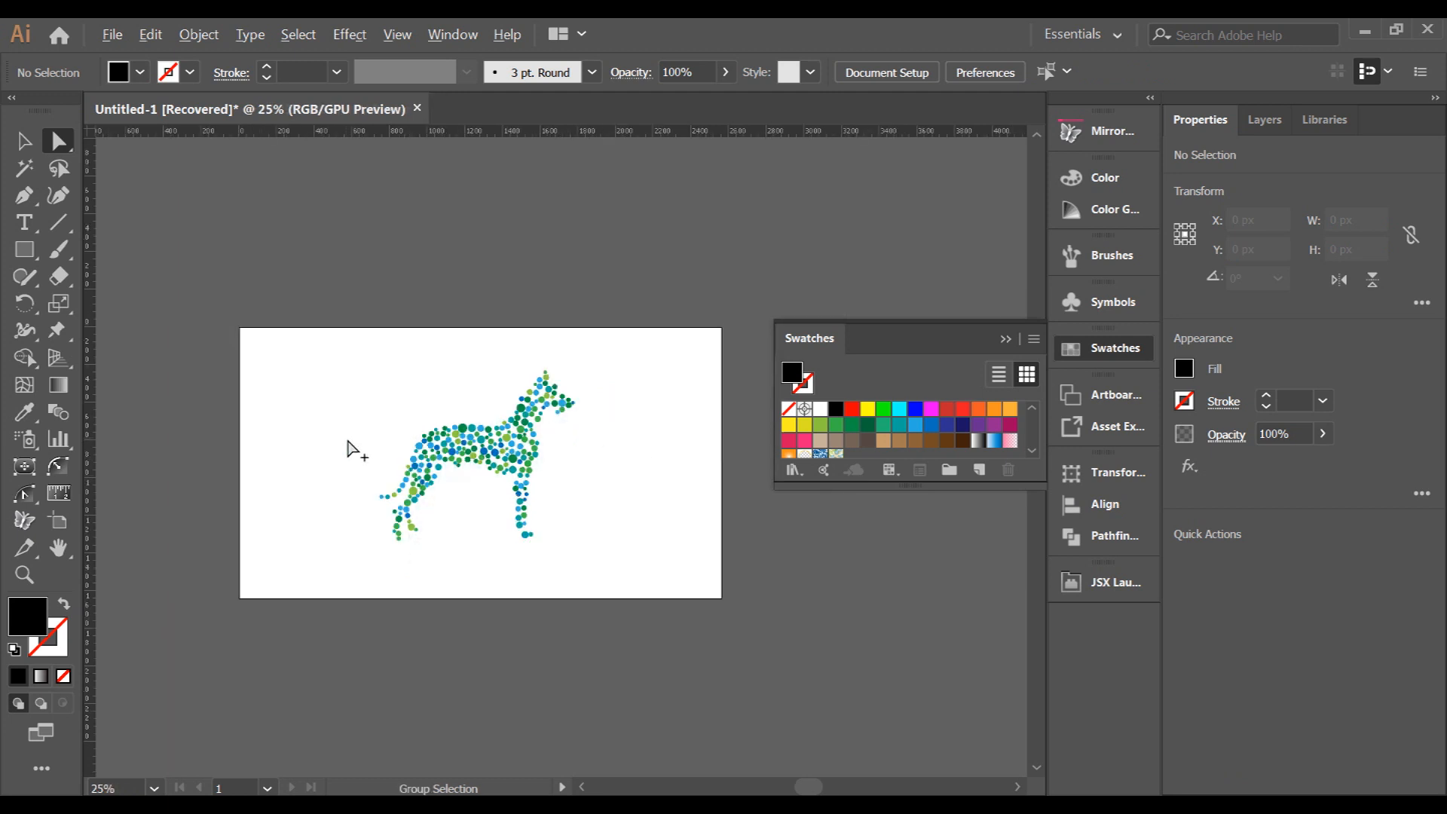
# Draw a black 2560 × 1440 px rectangle covering the artboard and place it behind the dog
pyautogui.press('m')
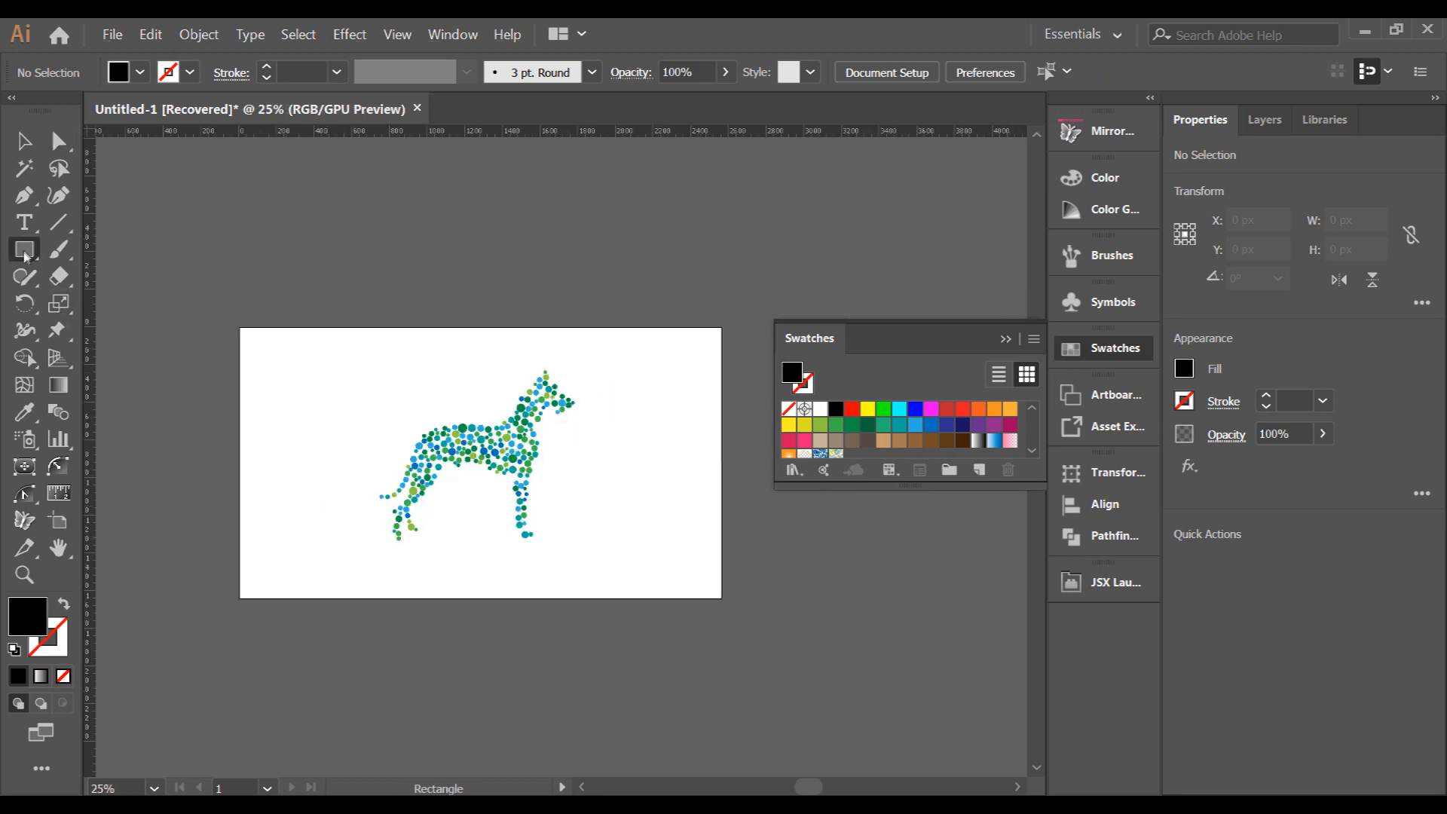
pyautogui.moveTo(250, 337); pyautogui.dragTo(731, 603)
pyautogui.hotkey('ctrl', 'x')
pyautogui.hotkey('ctrl', 'b')
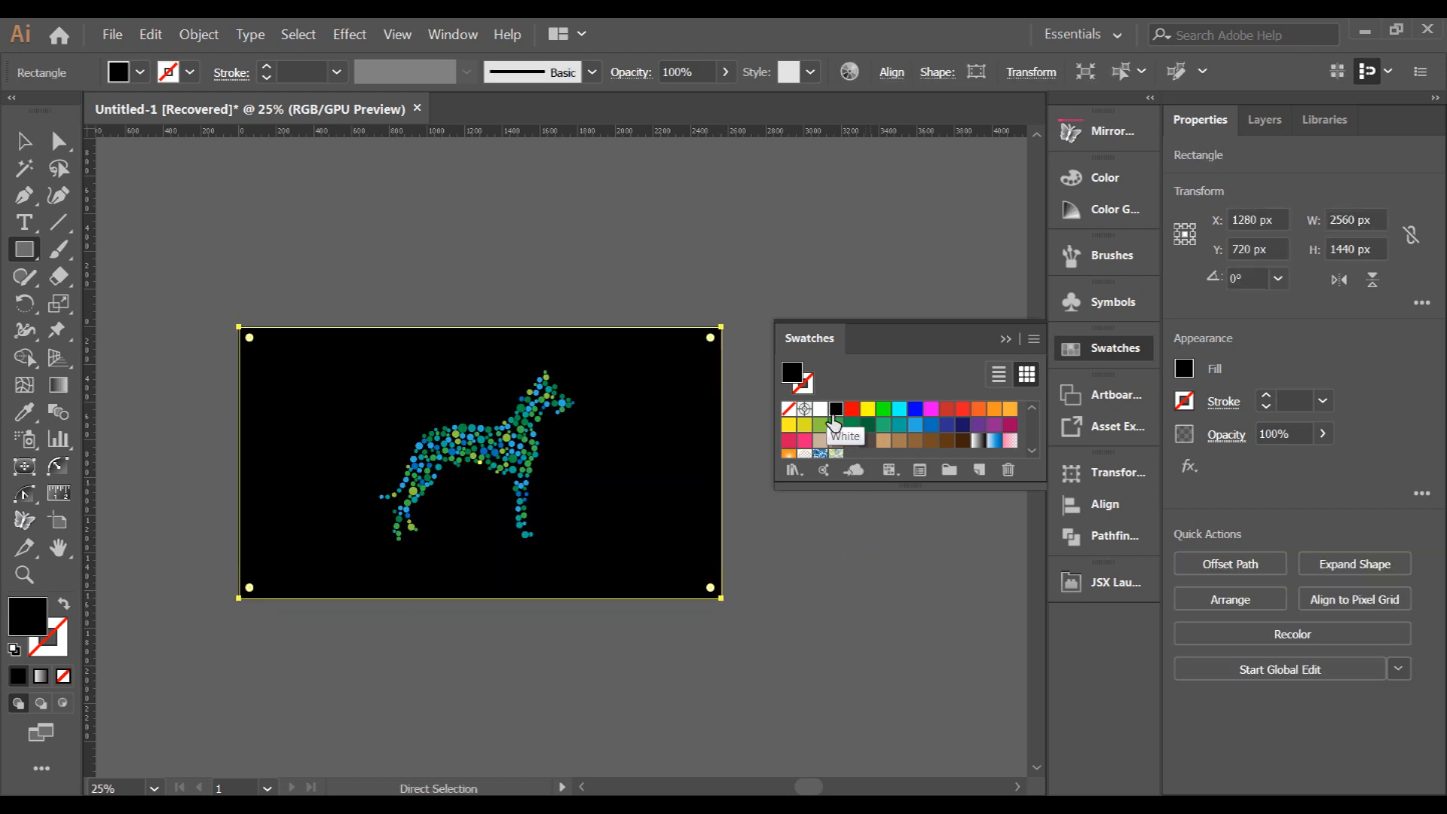
# Lock the black background rectangle so that only the dog's circles can be selected
pyautogui.click(58, 142)
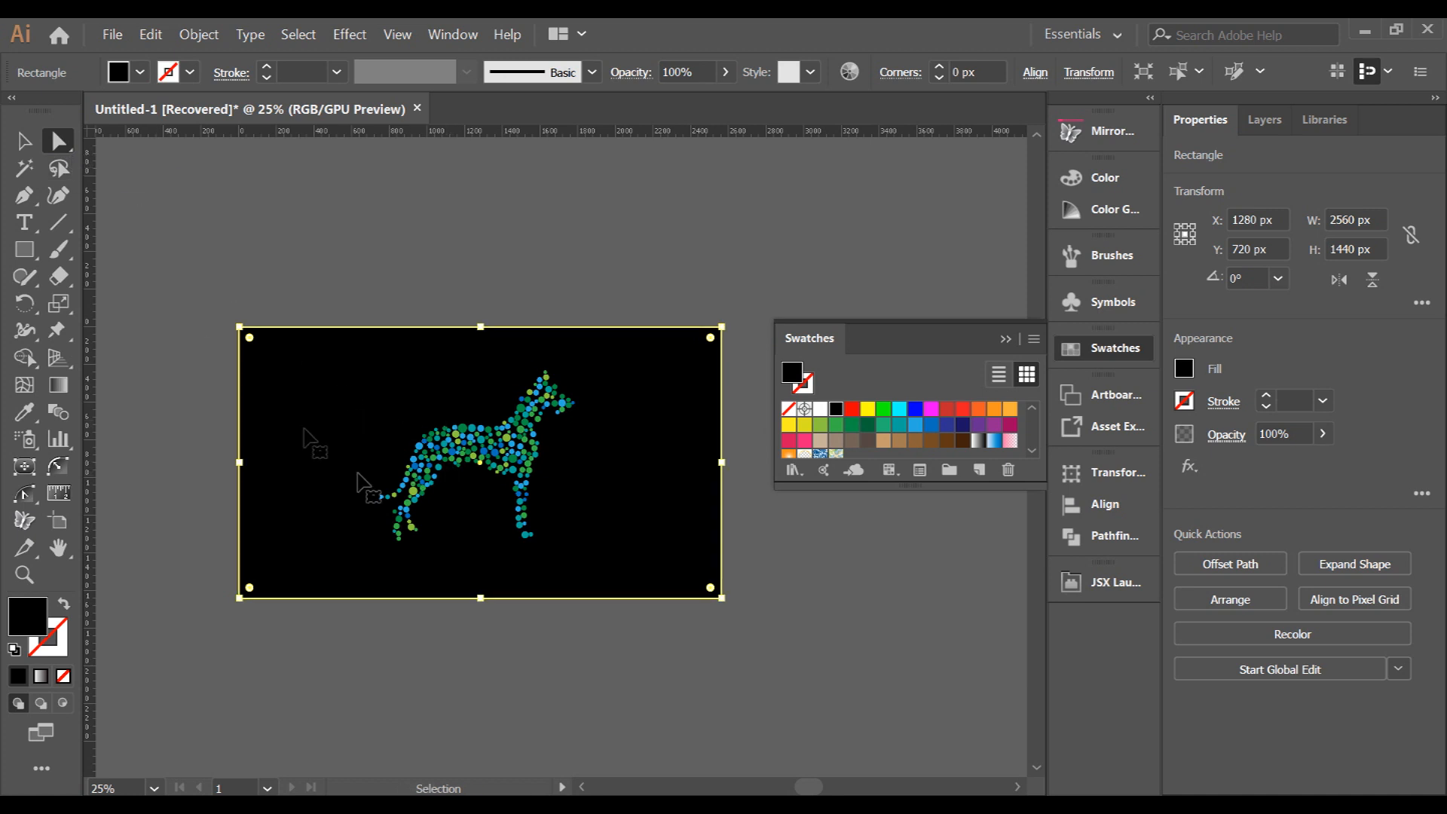
pyautogui.scroll(1, 283, 400)
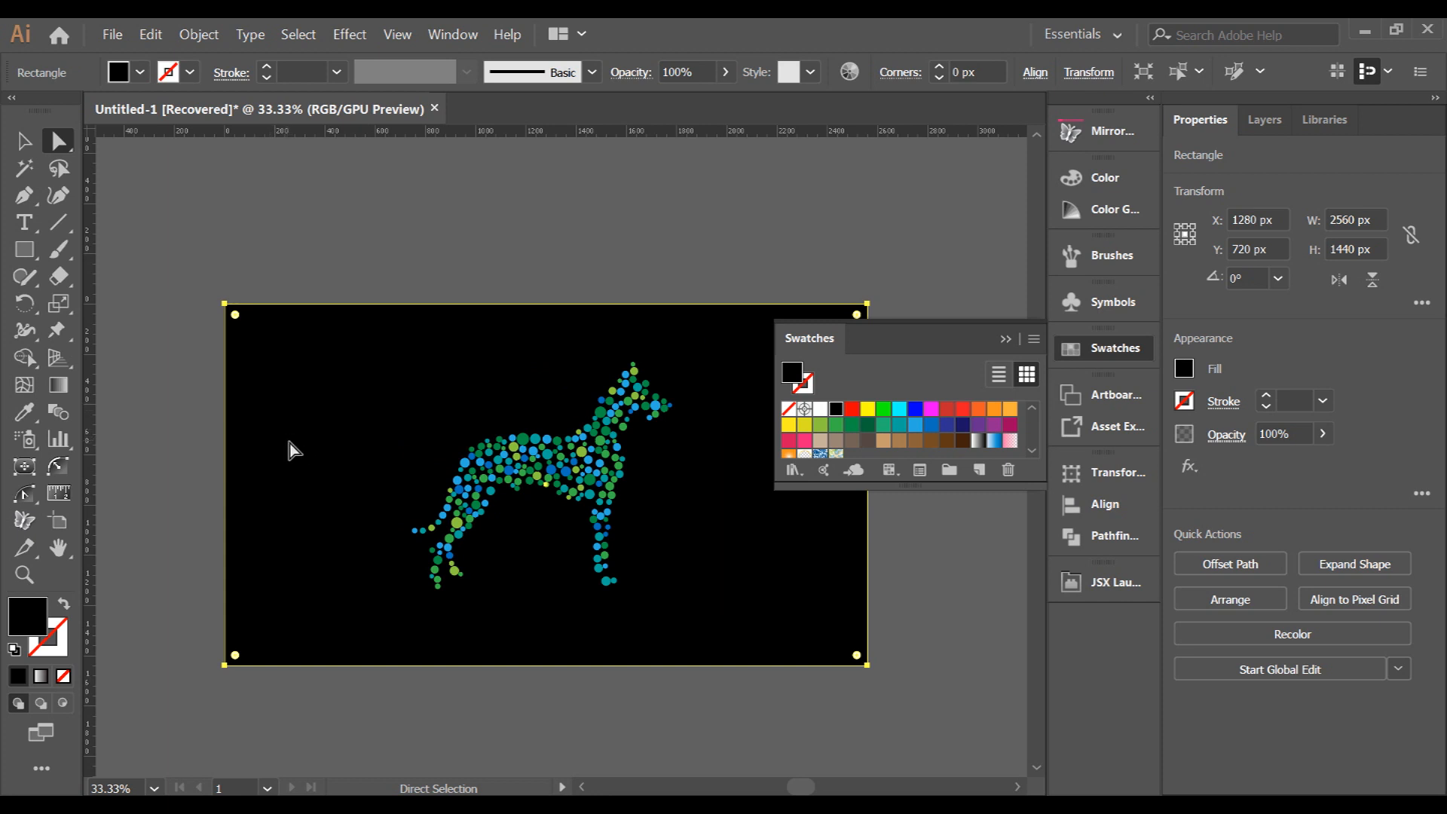
pyautogui.hotkey('ctrl', 'shift', 'a')
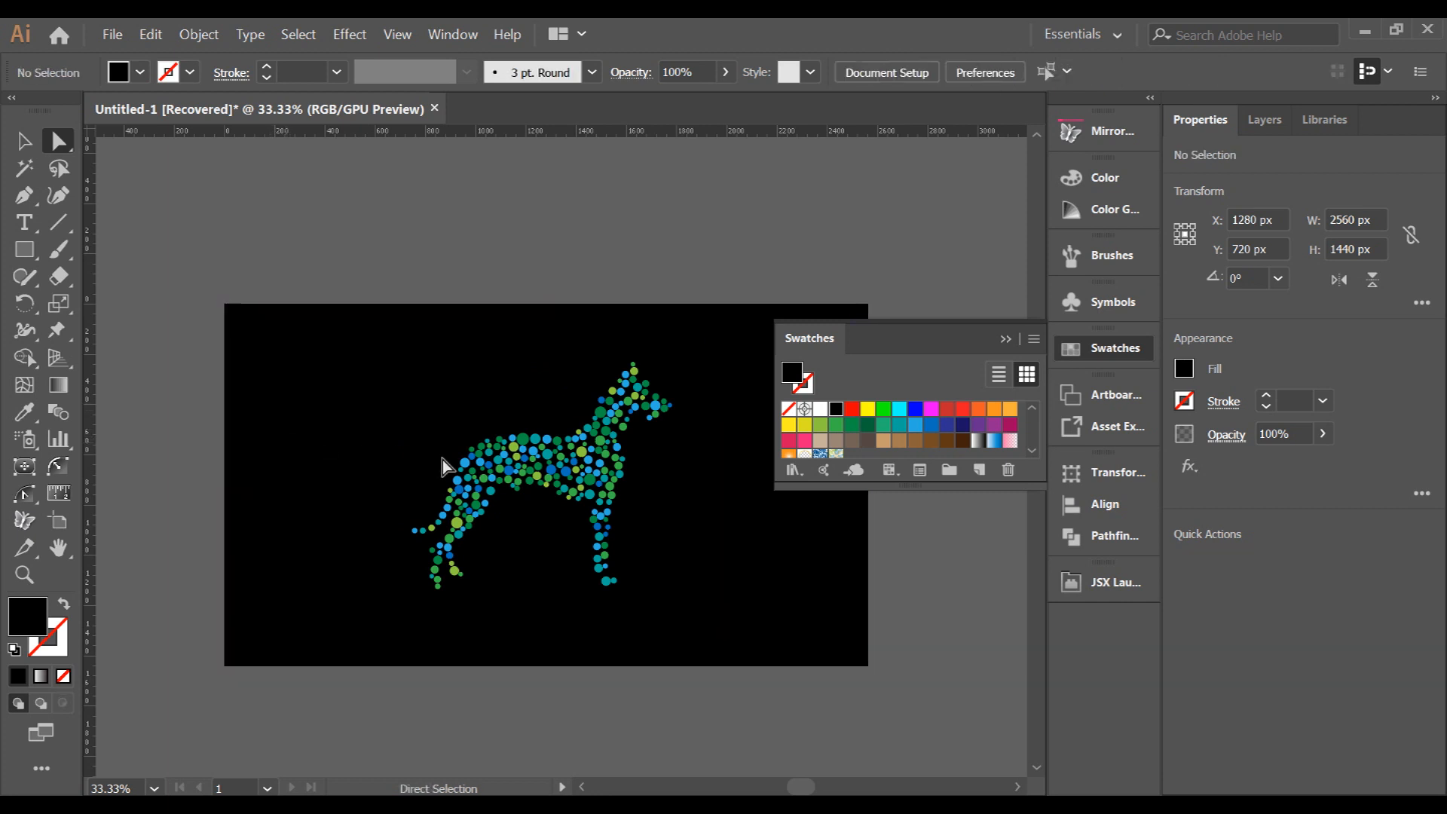
# Select all the dog's circles, scale them down together to about 627 × 547 px and move them up
pyautogui.scroll(-1, 220, 419)
pyautogui.scroll(1, 471, 460)
pyautogui.hotkey('ctrl', 'a')
pyautogui.moveTo(603, 589); pyautogui.dragTo(538, 532)
pyautogui.moveTo(520, 475); pyautogui.dragTo(520, 430)
pyautogui.hotkey('ctrl', 'shift', 'a')
pyautogui.scroll(1, 485, 460)
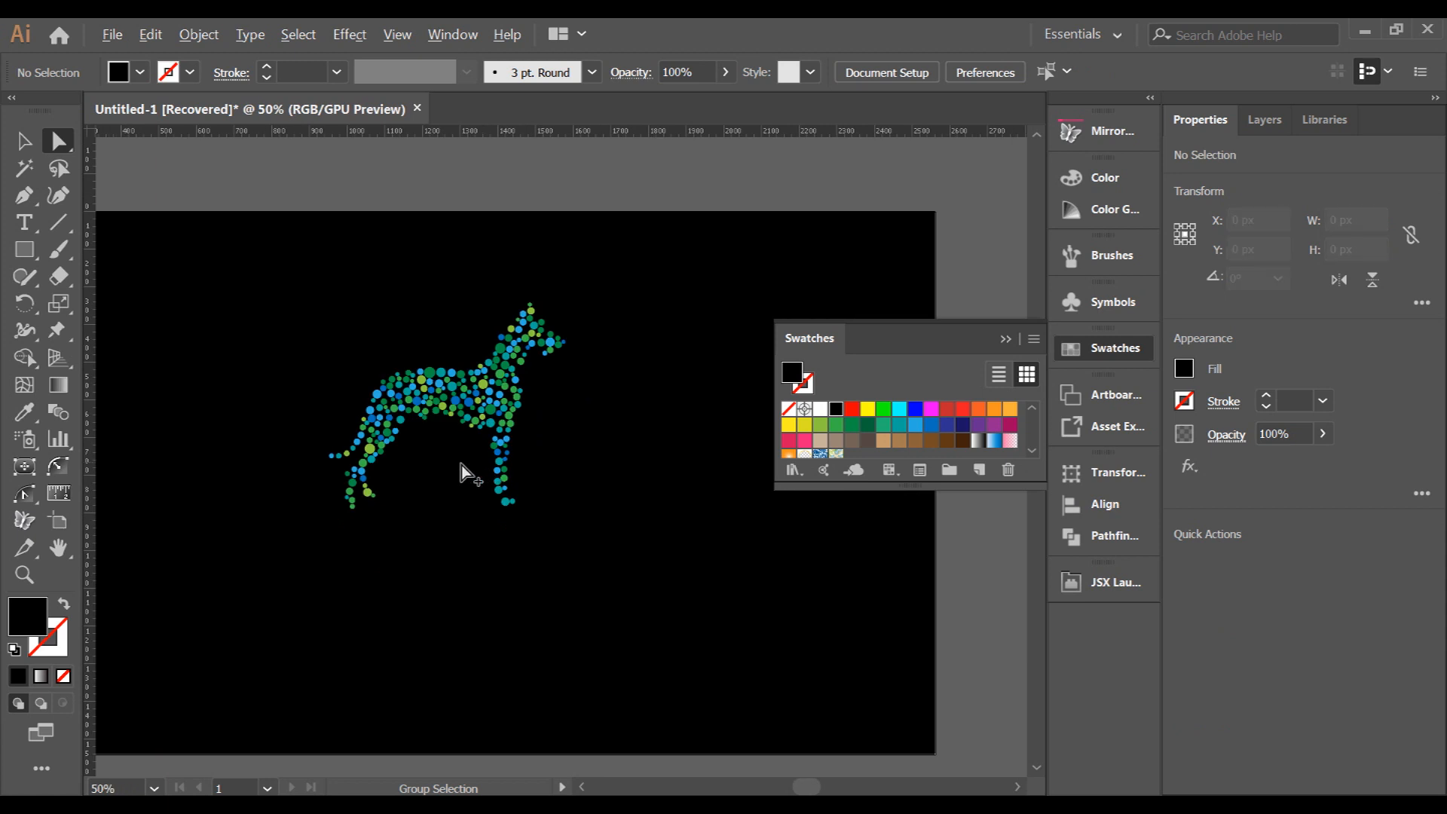
pyautogui.scroll(-1, 520, 452)
# Switch to the Selection tool and select all the circles of the scaled-down dog
pyautogui.click(23, 140)
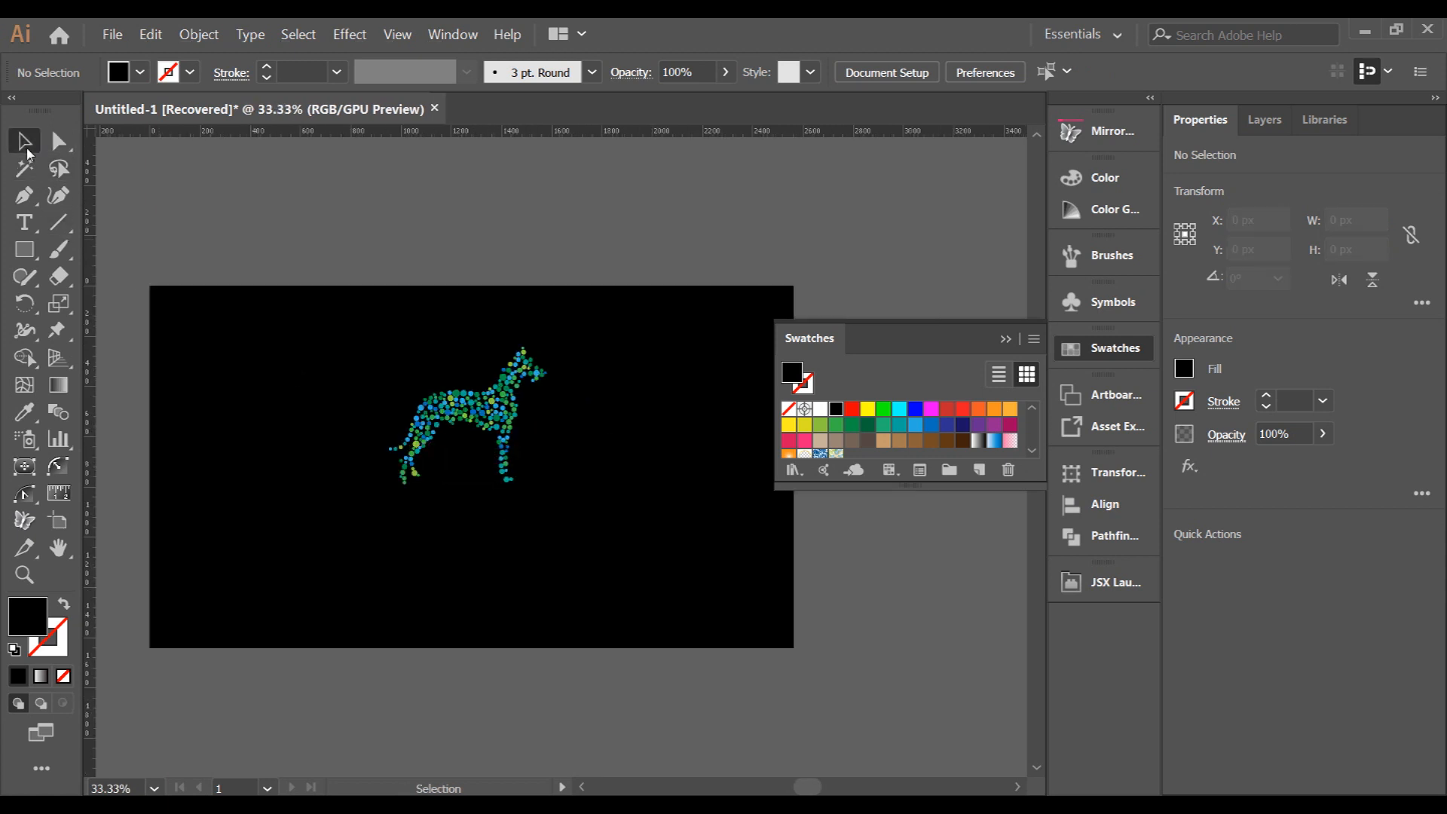
pyautogui.scroll(1, 366, 373)
pyautogui.scroll(1, 438, 402)
pyautogui.scroll(-1, 377, 413)
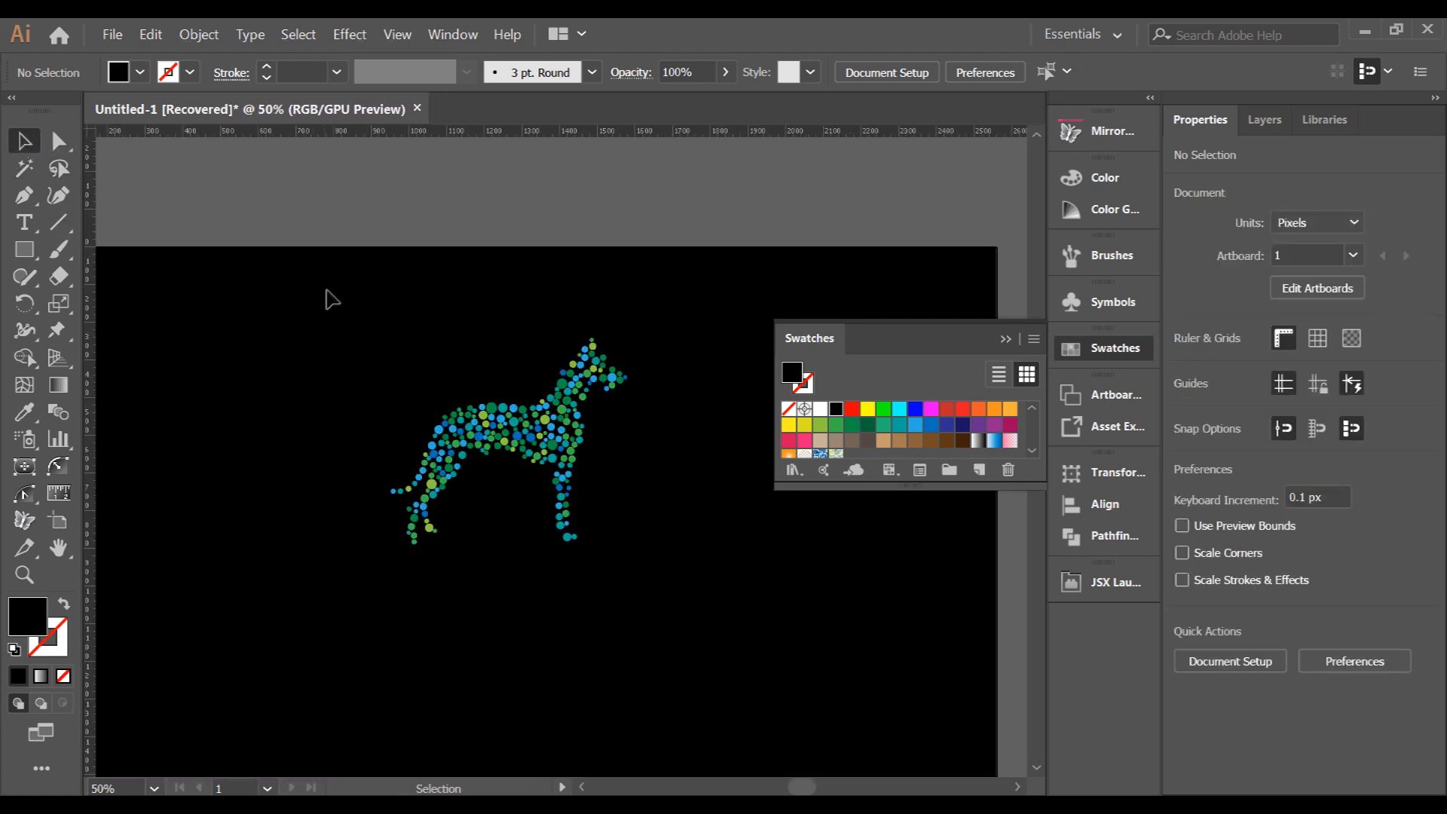
pyautogui.hotkey('ctrl', 'a')
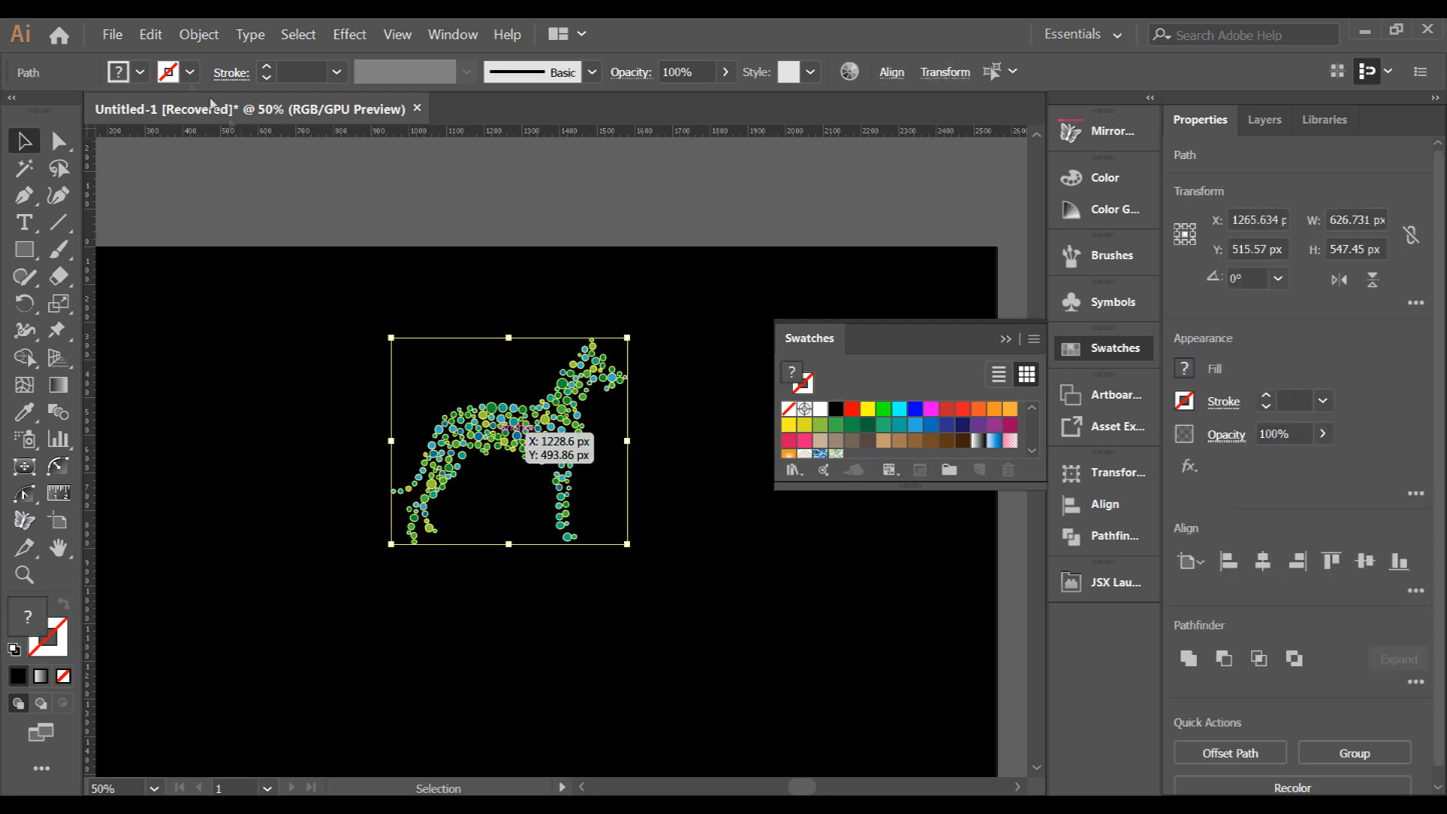
# Randomise the opacity of the selected circles by running the RandOpacity script from the C: drive, then deselect them
pyautogui.click(112, 34)
pyautogui.moveTo(202, 387)
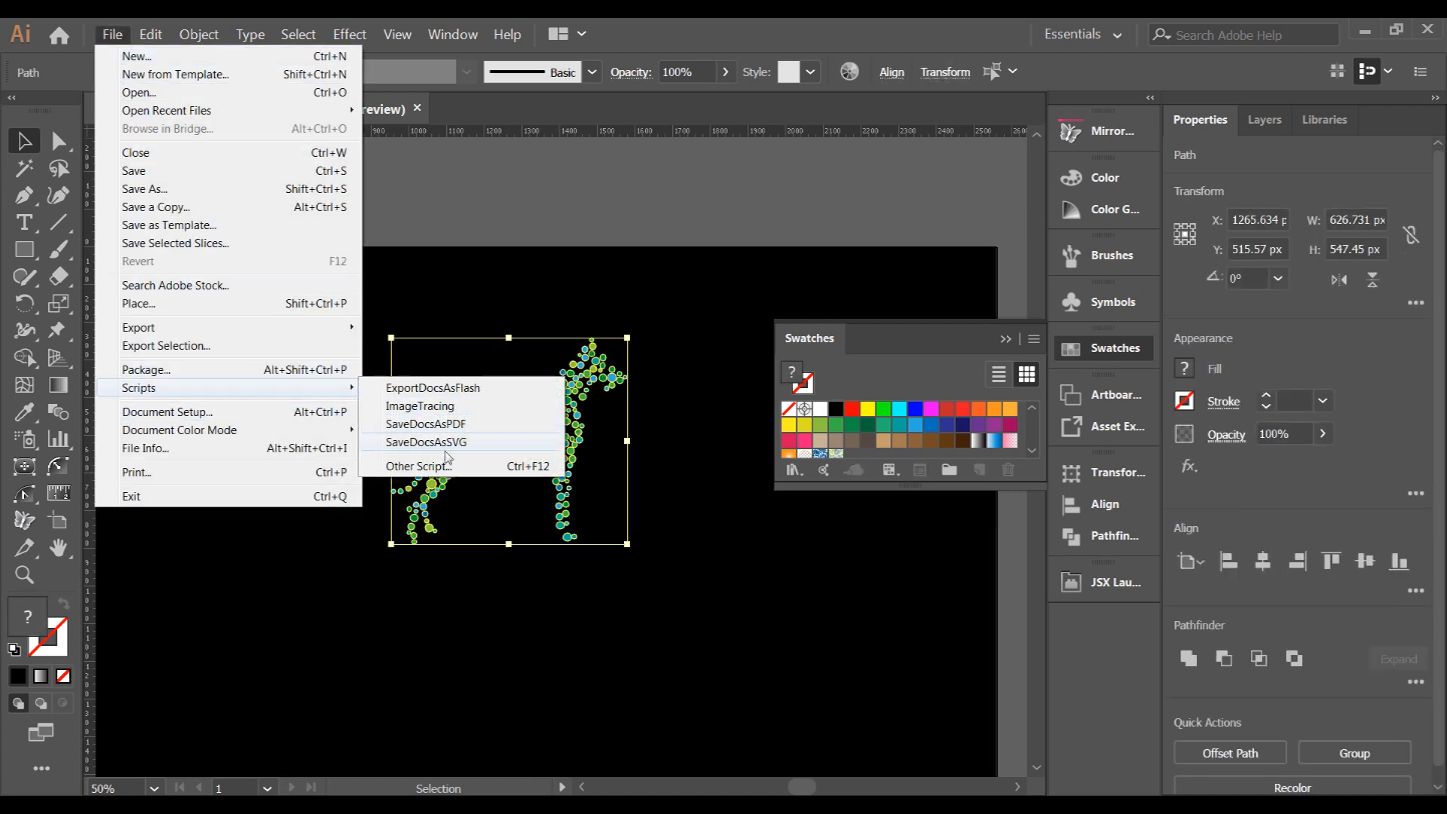
pyautogui.click(399, 461)
pyautogui.doubleClick(290, 192)
pyautogui.scroll(-1, 273, 364)
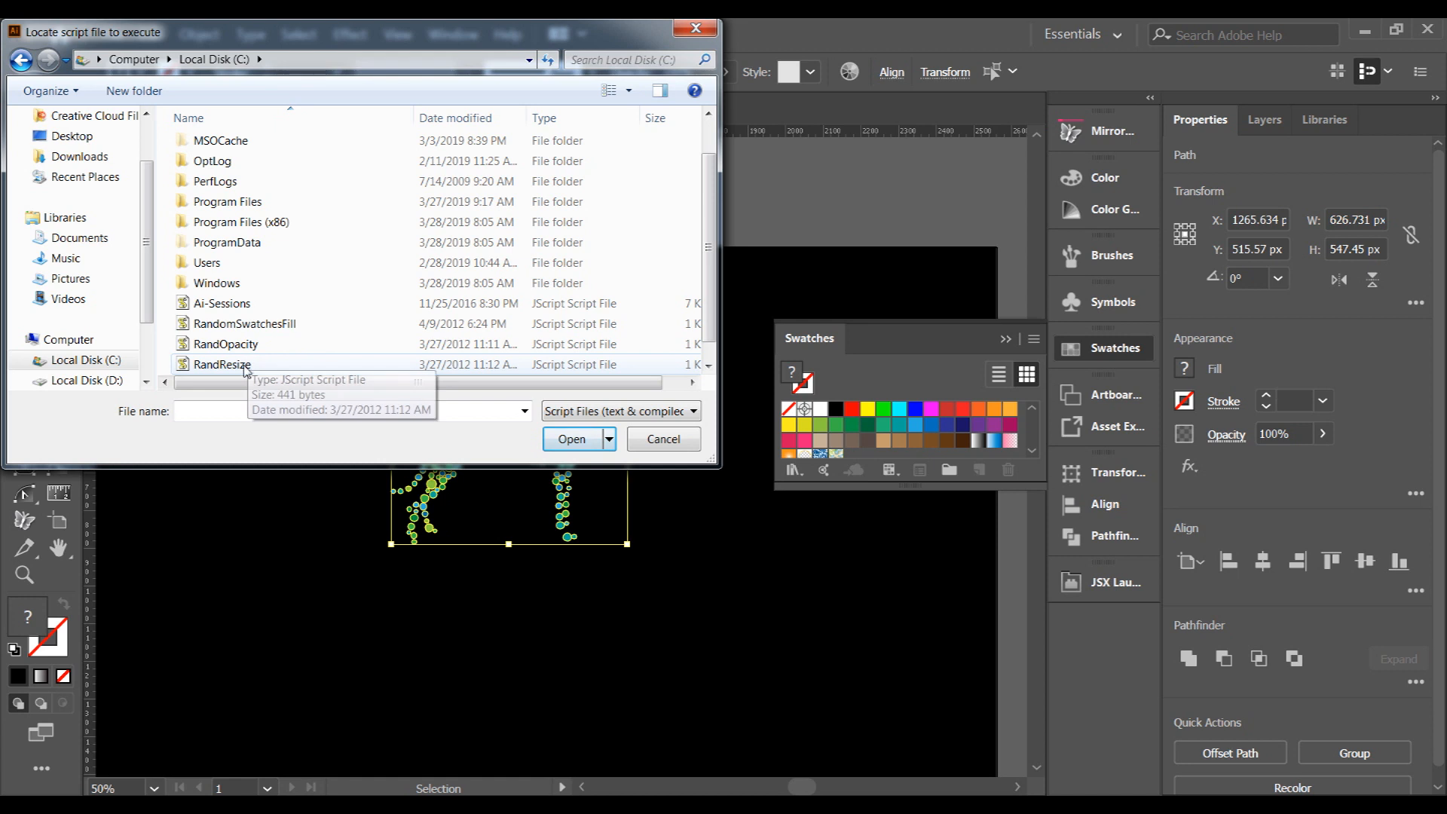
pyautogui.doubleClick(226, 344)
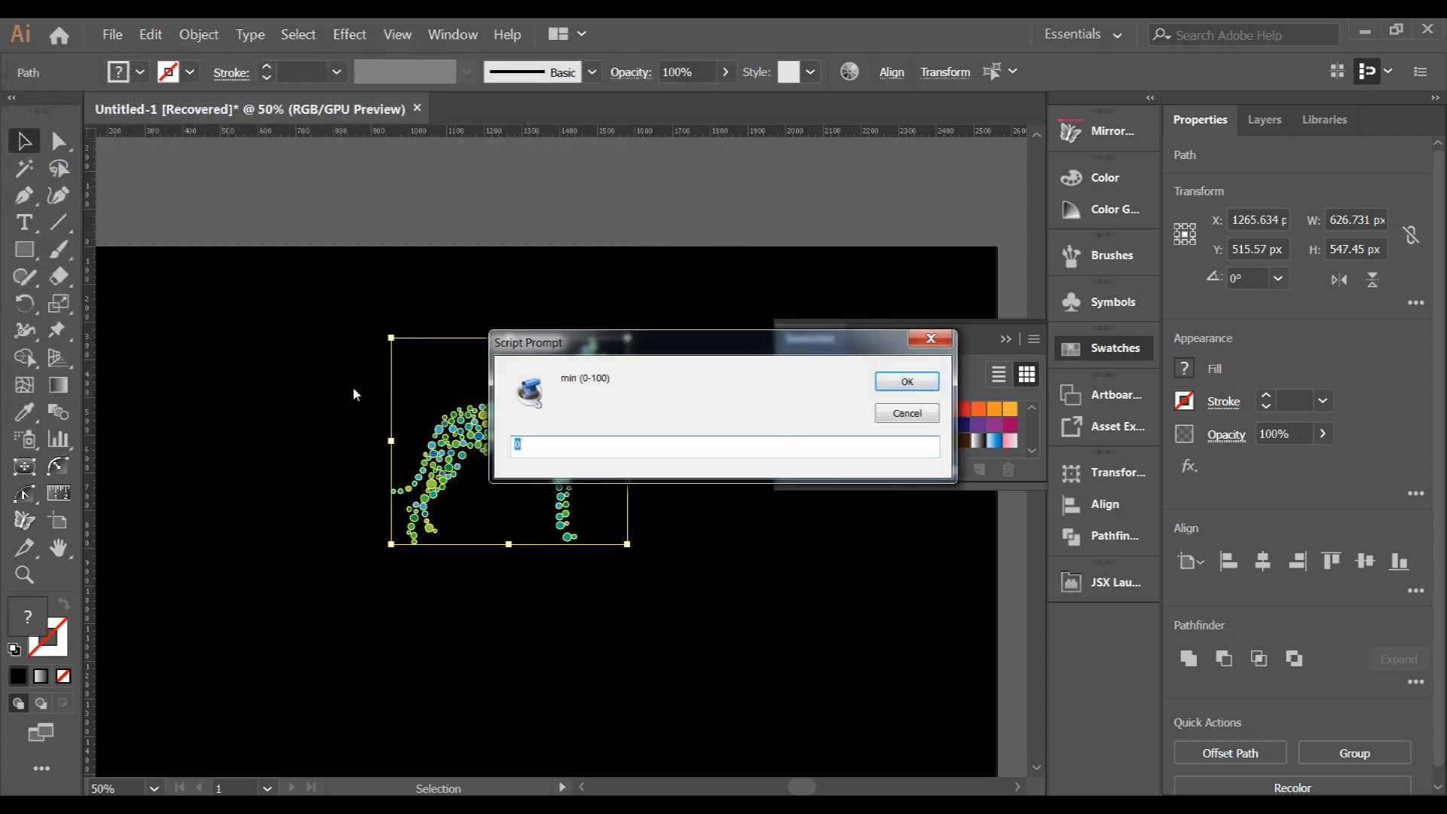
pyautogui.press('Return')
pyautogui.press('Return')
pyautogui.click(652, 500)
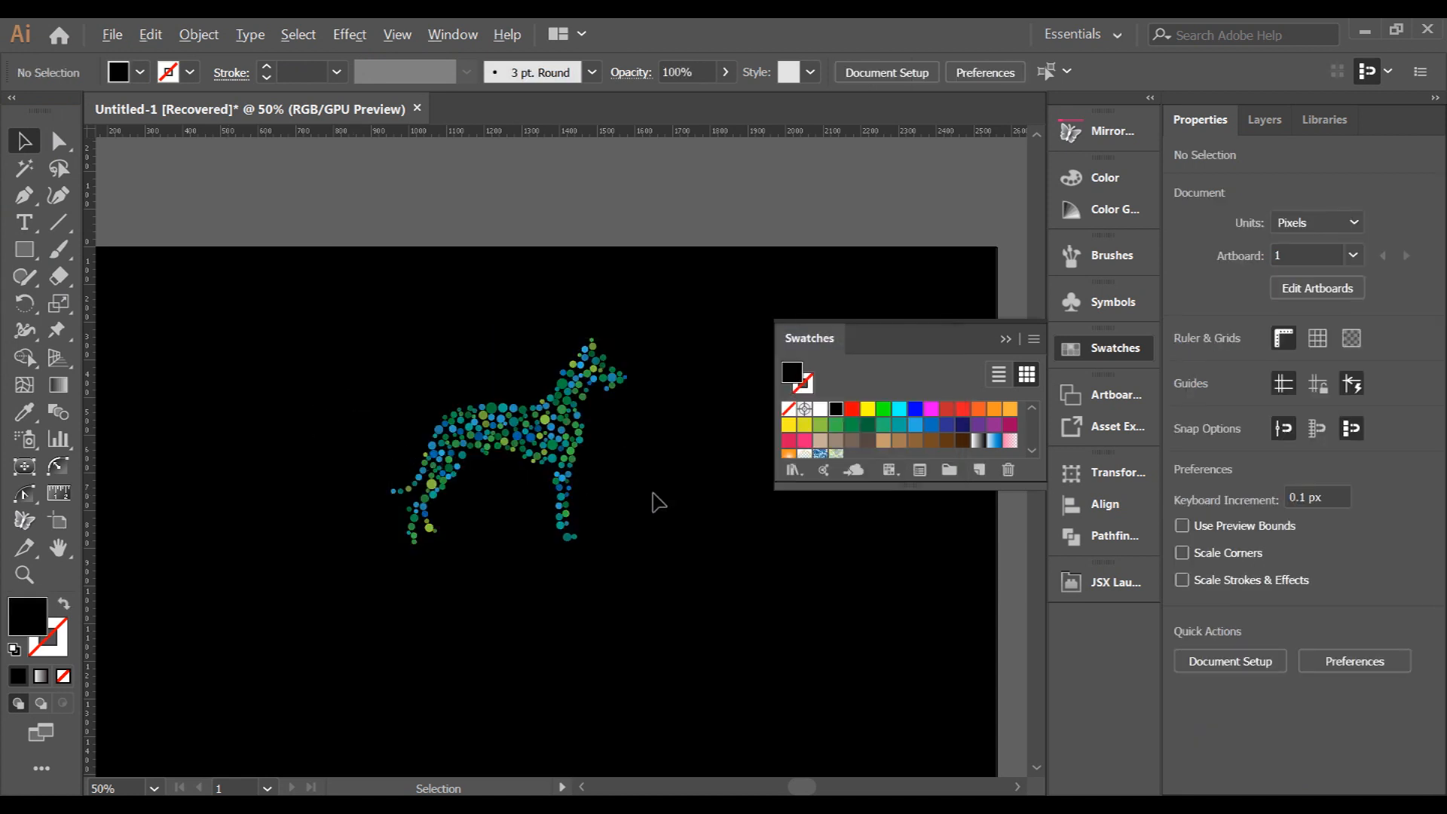
# Select only the circles in the rear half of the dog, from the tail and hind legs to mid-back
pyautogui.hotkey('ctrl', '+')
pyautogui.scroll(2, 491, 419)
pyautogui.scroll(-1, 531, 420)
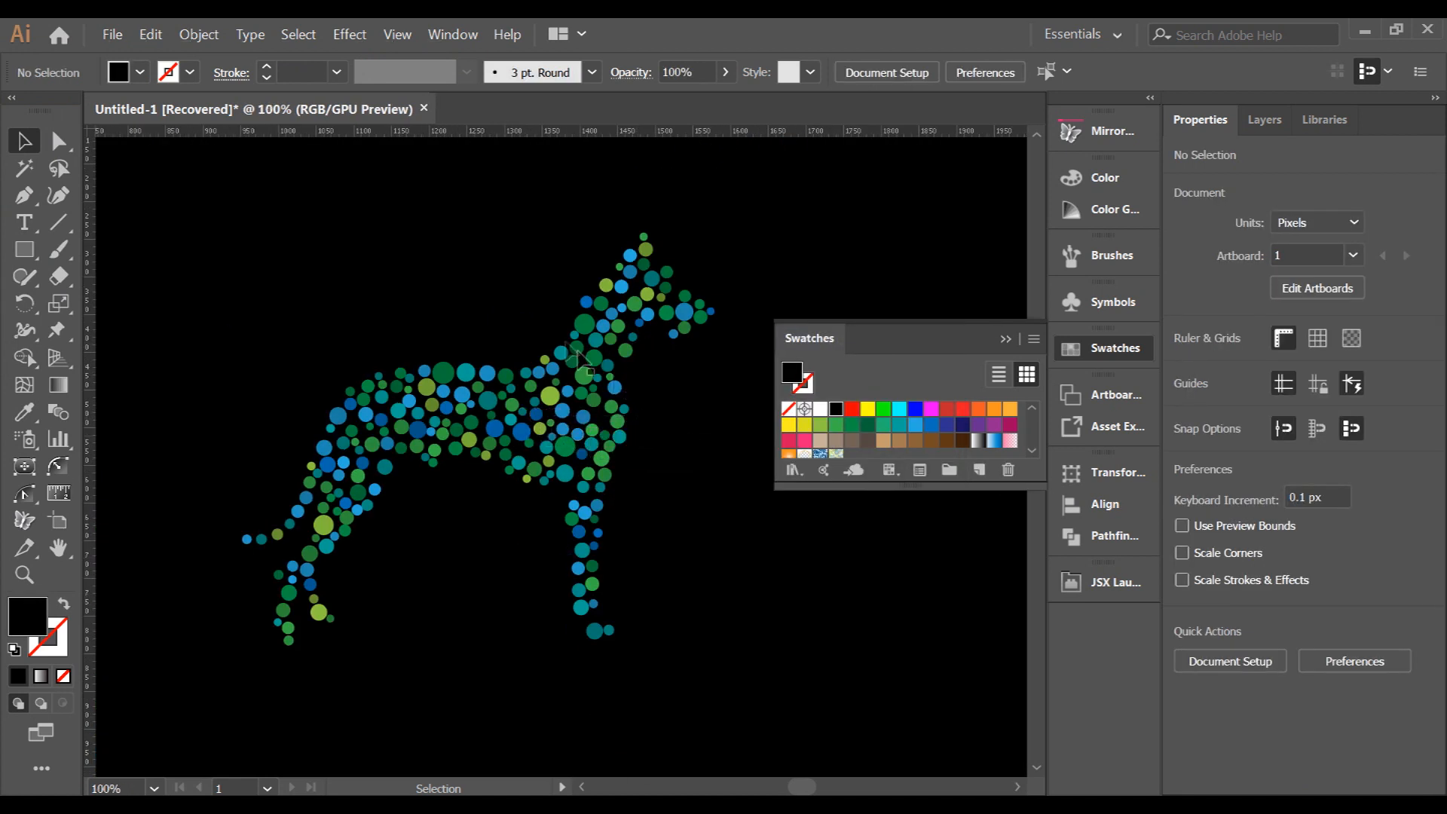
pyautogui.scroll(-1, 588, 348)
pyautogui.scroll(-1, 595, 384)
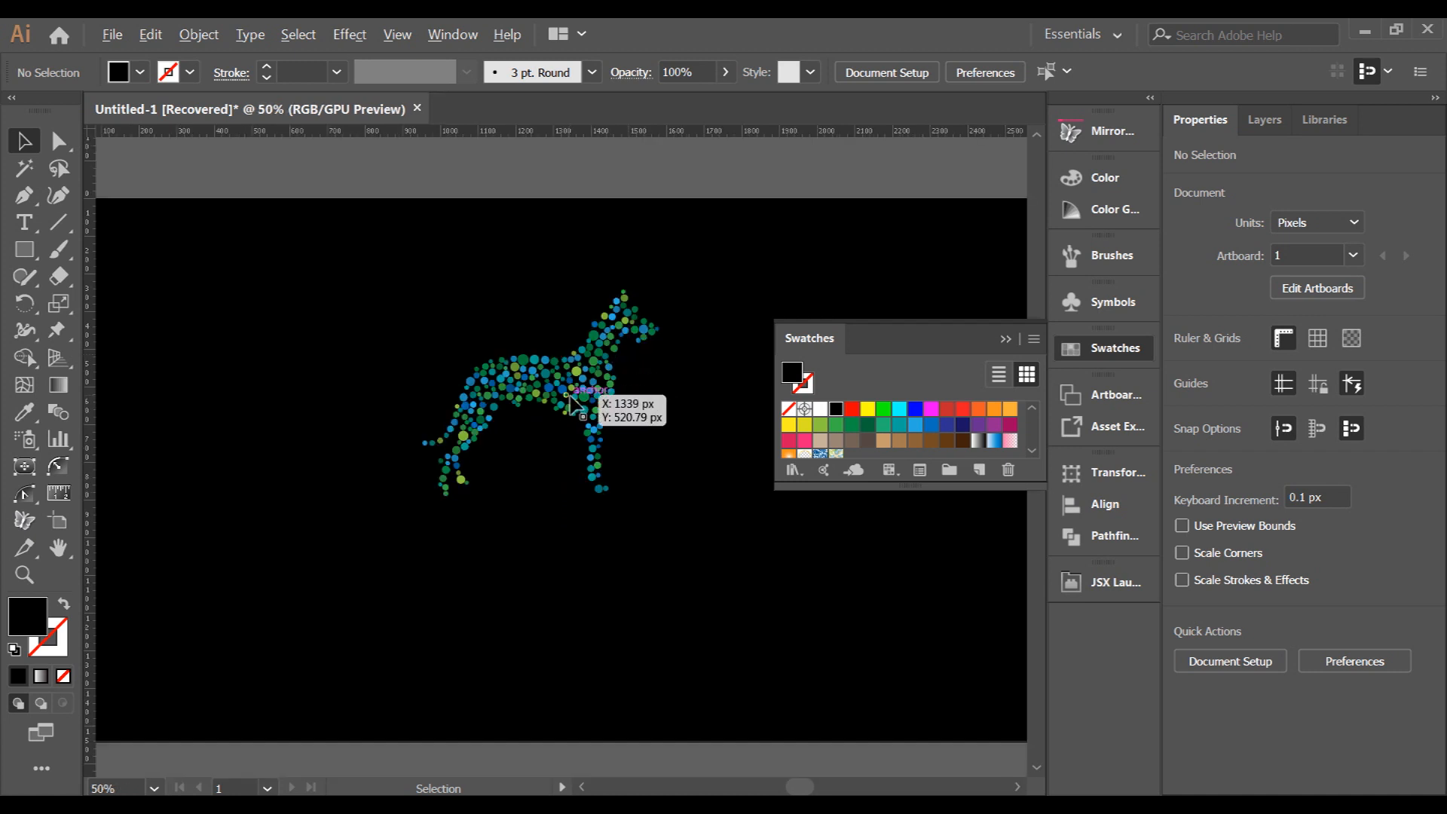
pyautogui.scroll(1, 580, 399)
pyautogui.scroll(1, 580, 403)
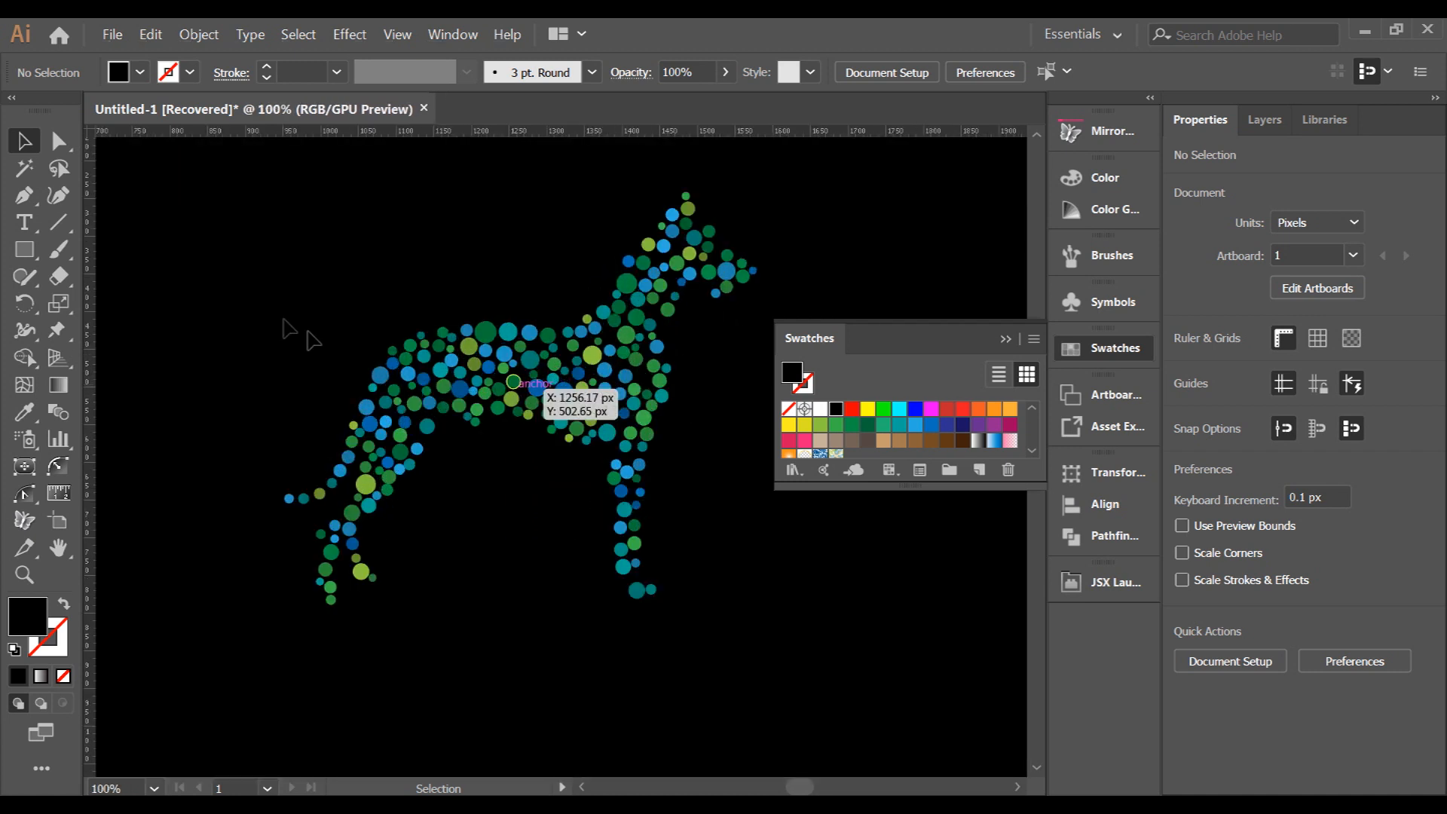
pyautogui.moveTo(228, 263); pyautogui.dragTo(421, 561)
pyautogui.moveTo(444, 627); pyautogui.dragTo(458, 633)
pyautogui.moveTo(254, 277); pyautogui.dragTo(494, 630)
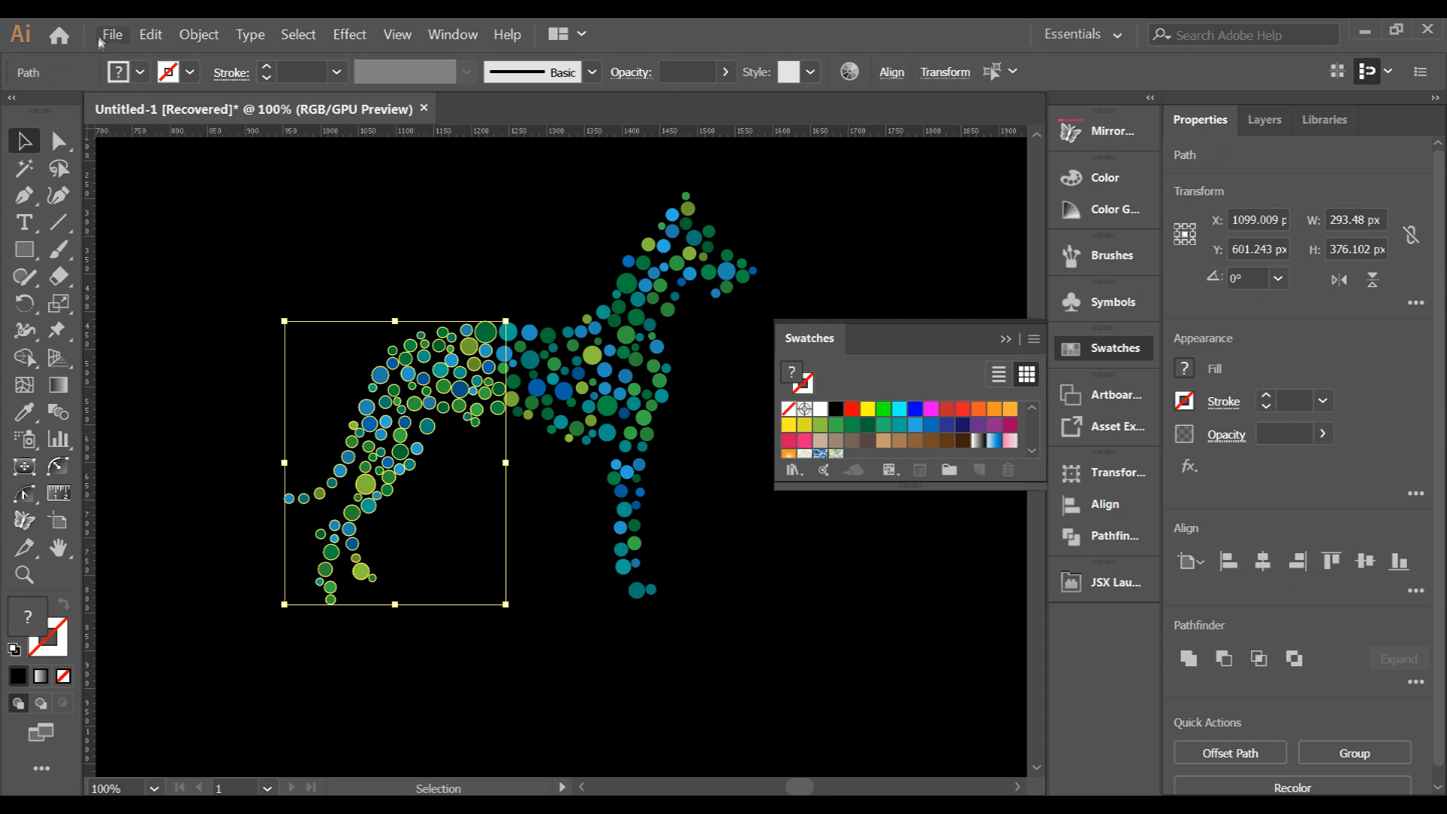
# Run the random opacity script from the C: drive on the rear circles with a minimum of 50
pyautogui.click(113, 34)
pyautogui.moveTo(162, 388)
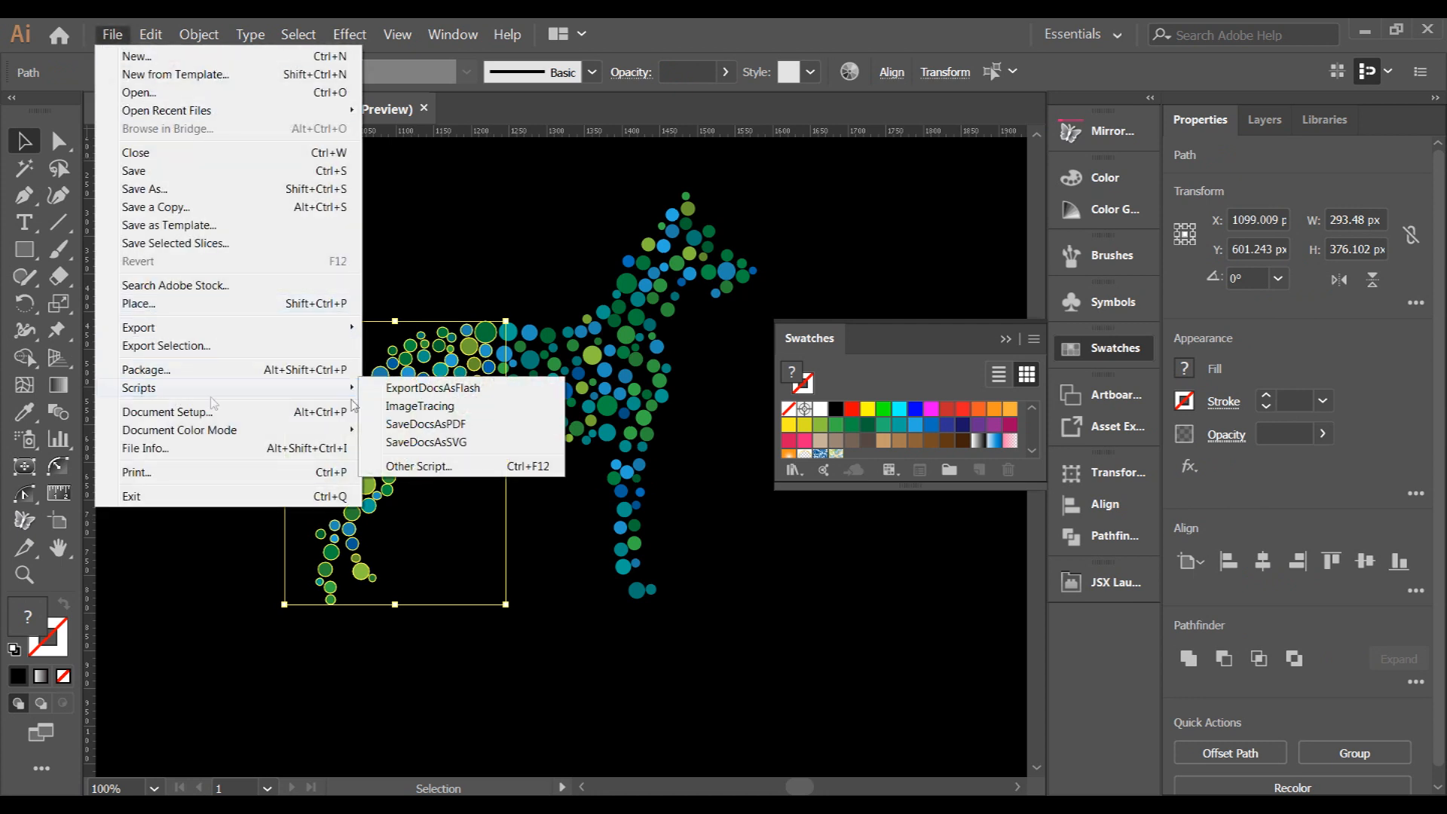
pyautogui.click(452, 468)
pyautogui.doubleClick(241, 151)
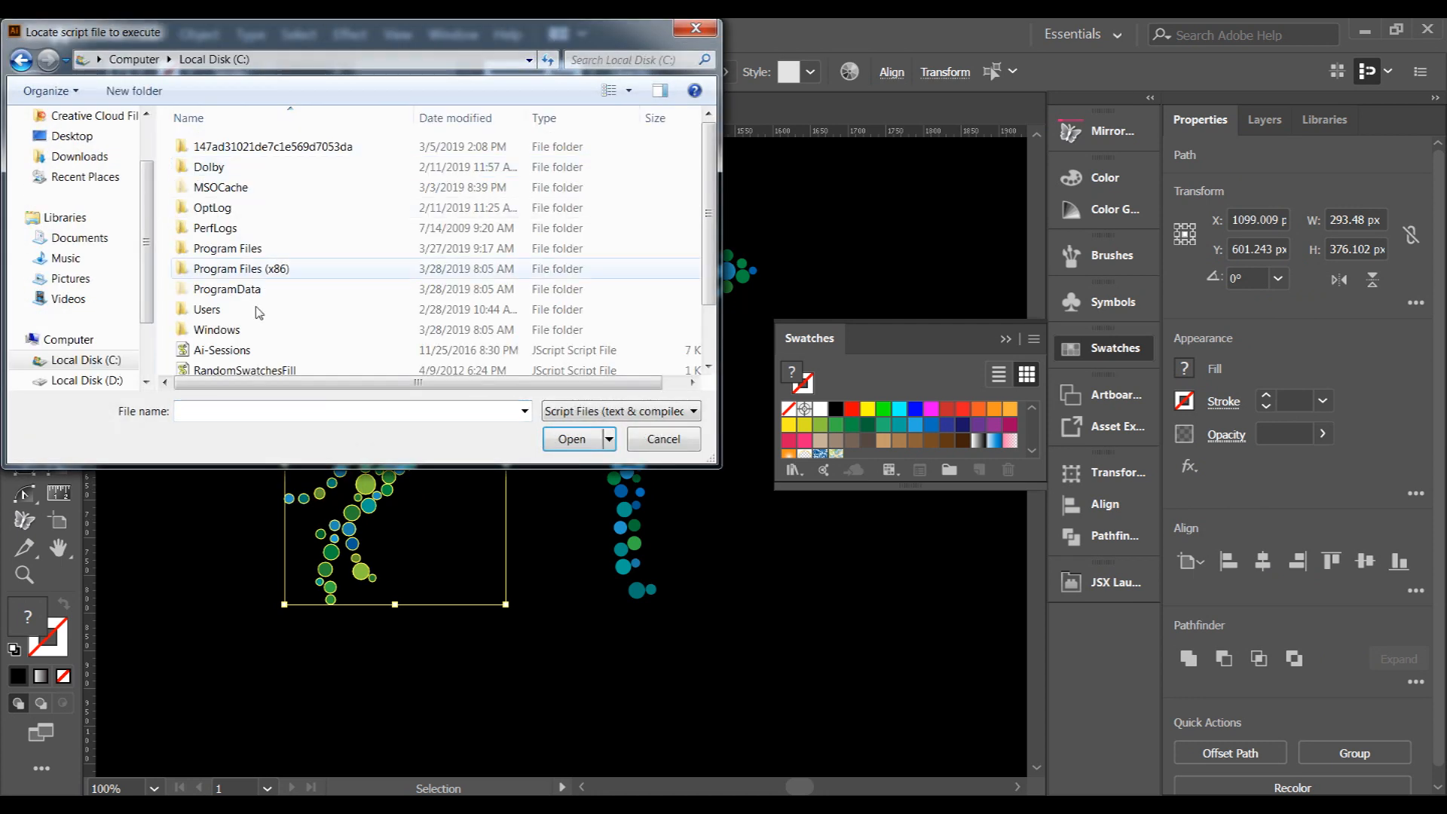
pyautogui.scroll(-2, 237, 352)
pyautogui.click(226, 323)
pyautogui.click(572, 439)
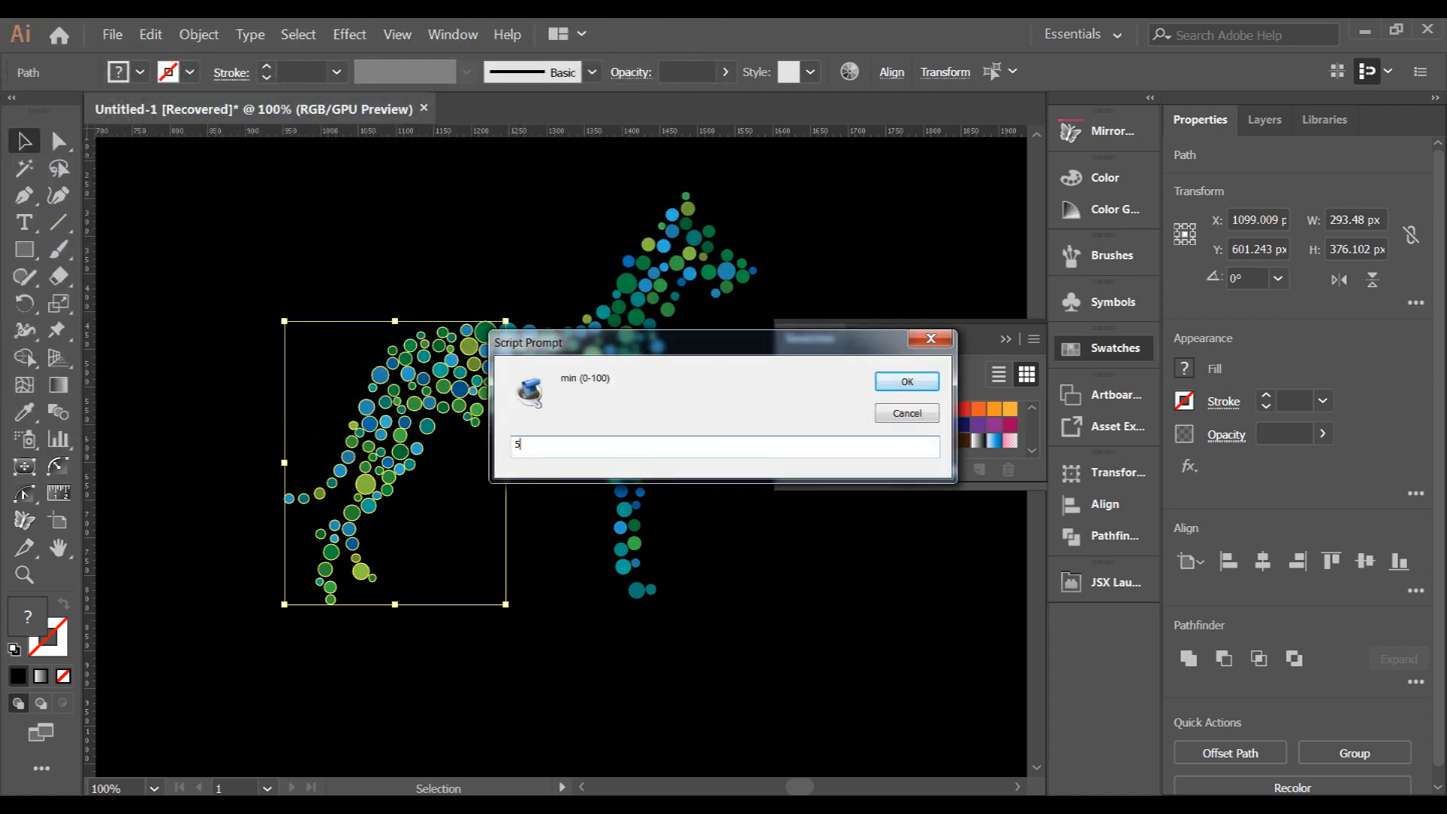
pyautogui.write('50')
pyautogui.press('Return')
pyautogui.press('Return')
pyautogui.click(539, 216)
# Add the text "dogdotcom" on the black background below the dog
pyautogui.hotkey('ctrl', '-')
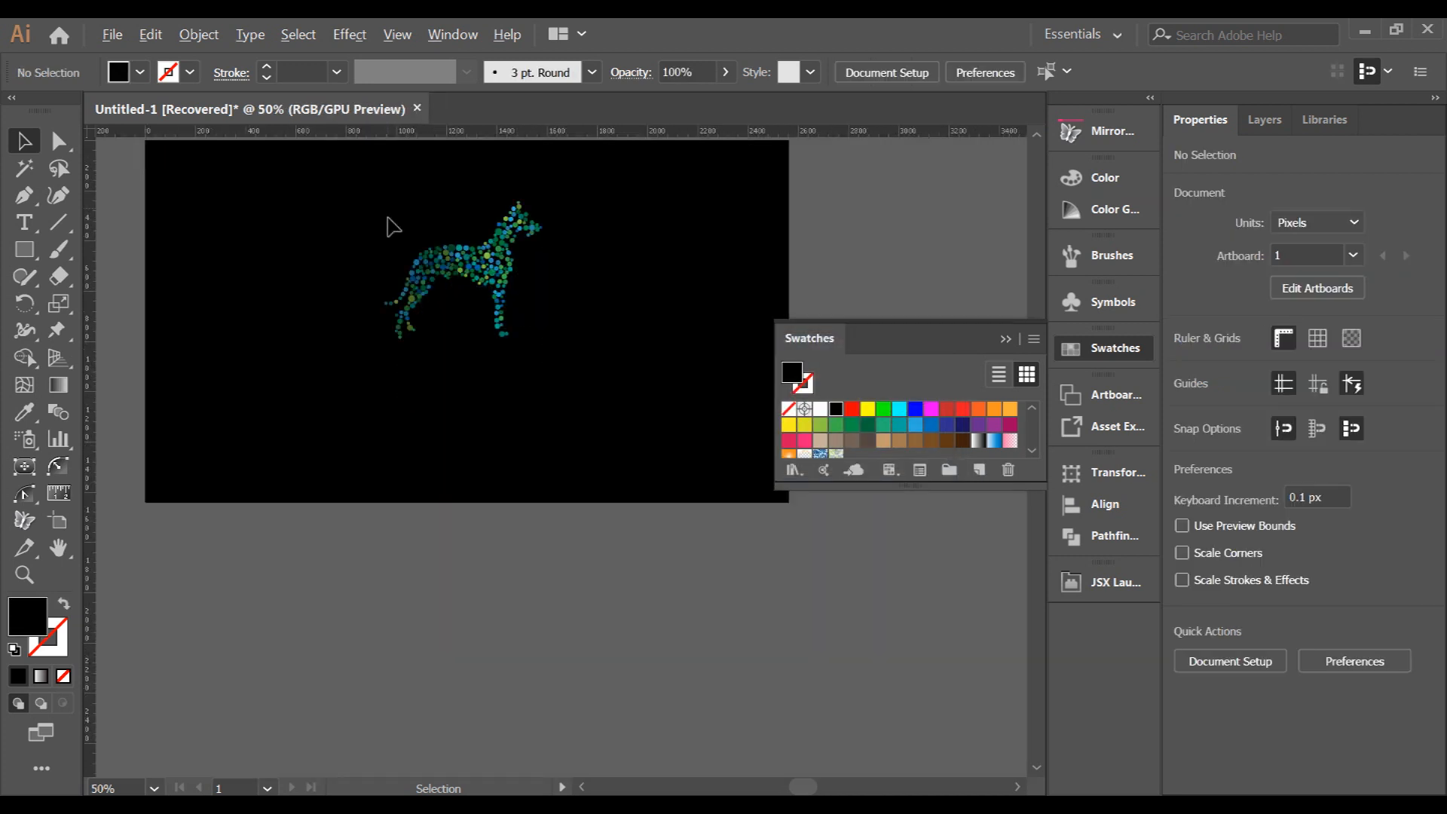
pyautogui.hotkey('ctrl', '-')
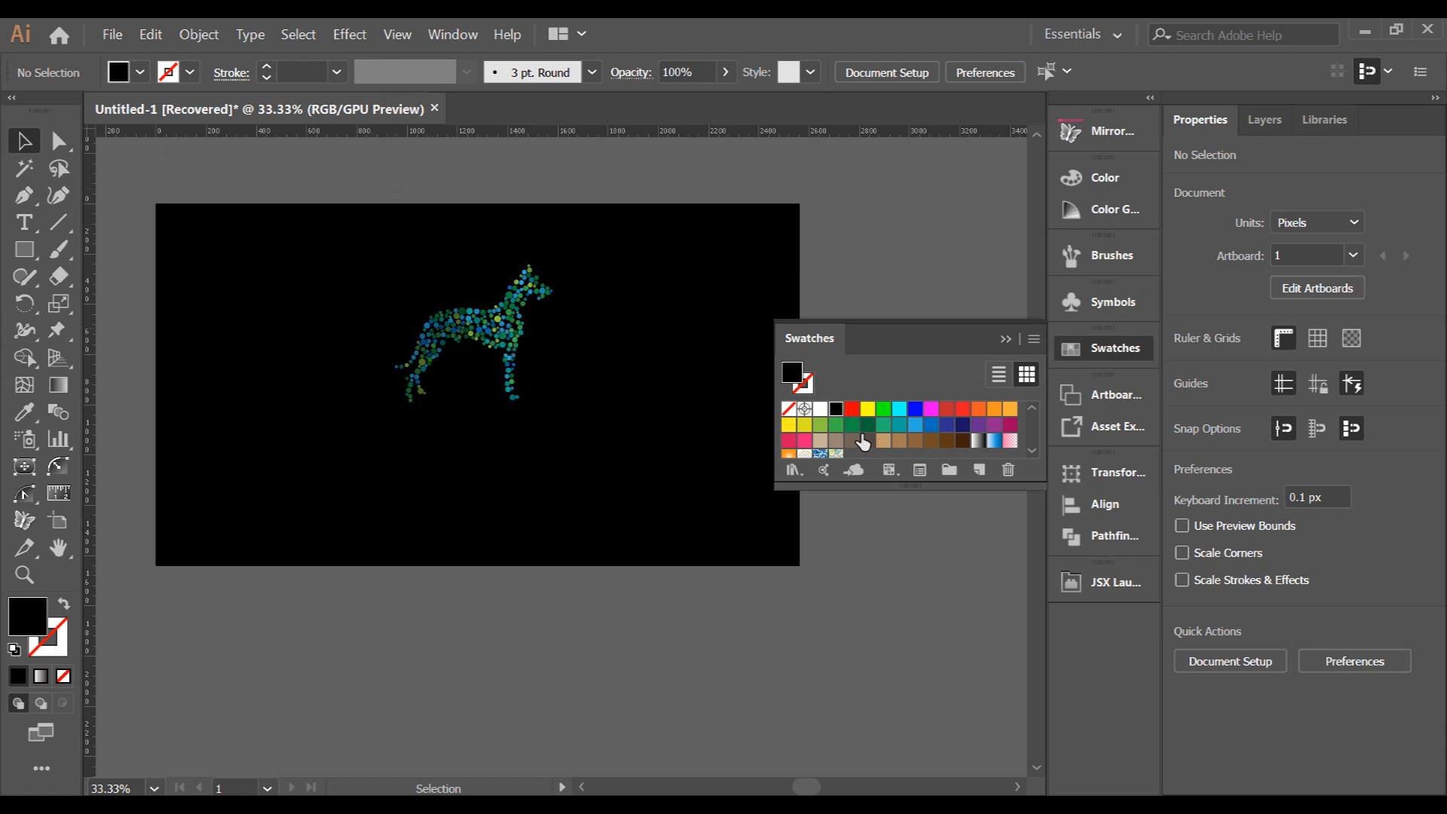
pyautogui.press('t')
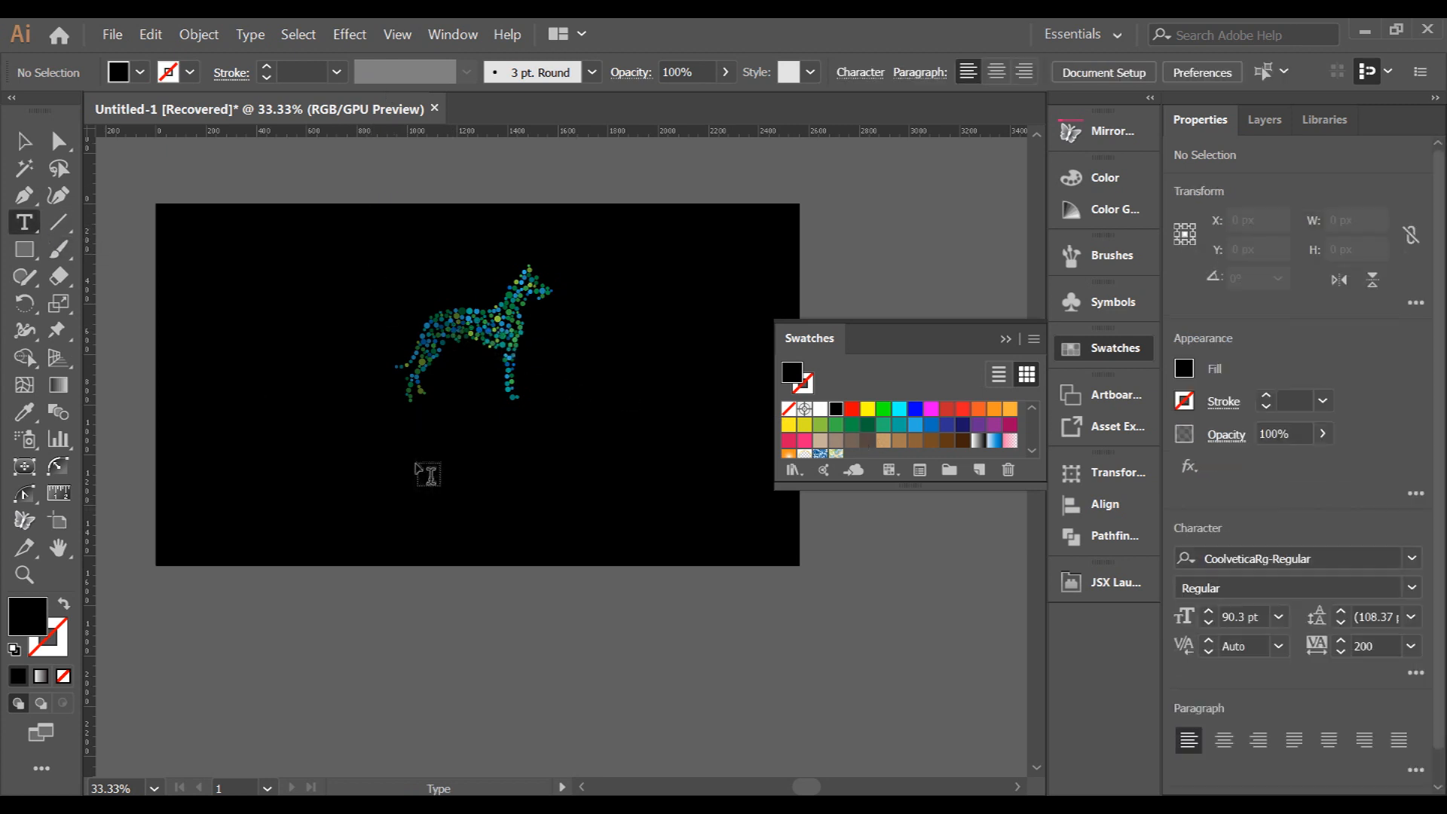
pyautogui.click(430, 483)
pyautogui.press('BackSpace')
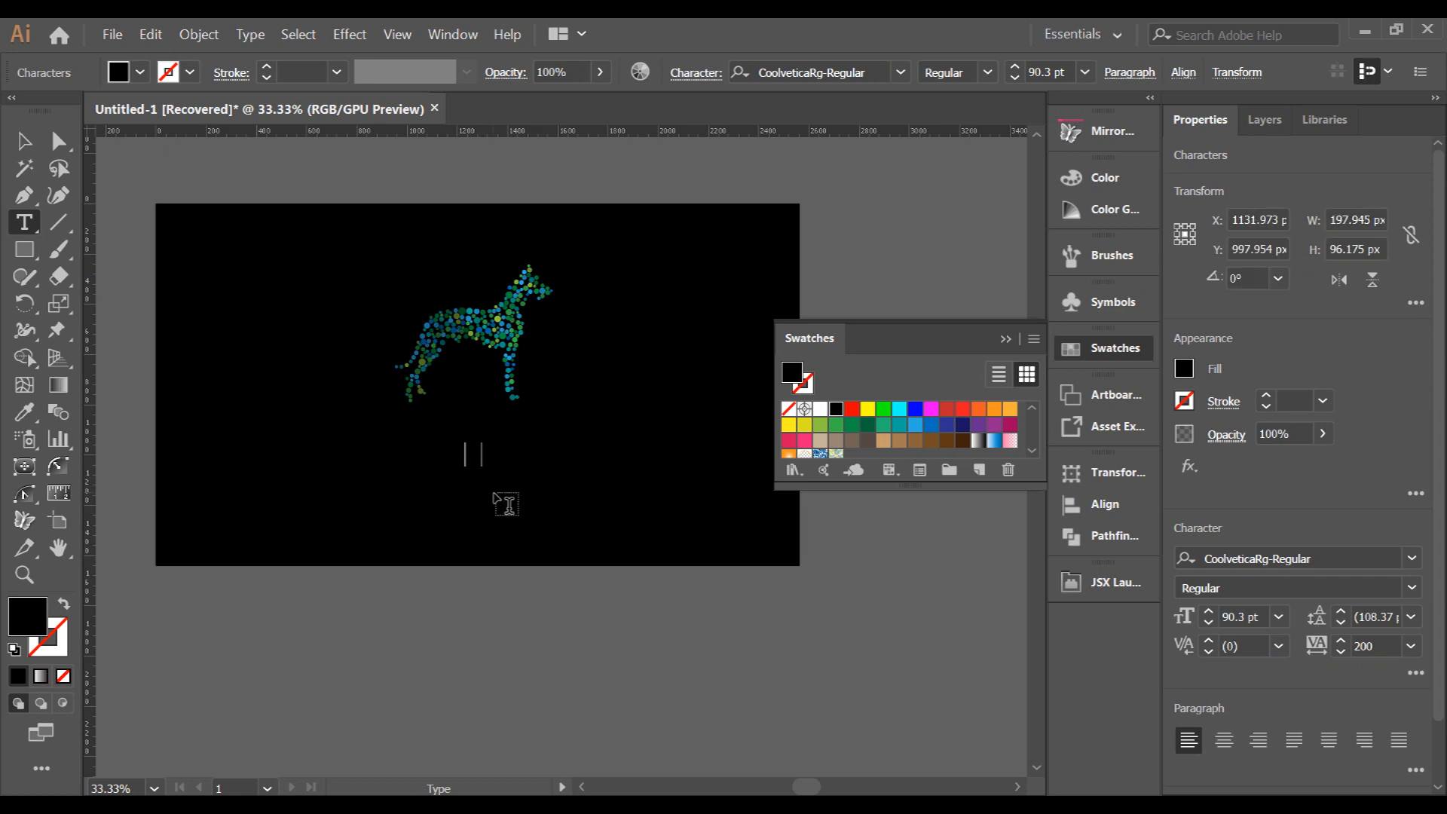
pyautogui.write('und')
pyautogui.press('Escape')
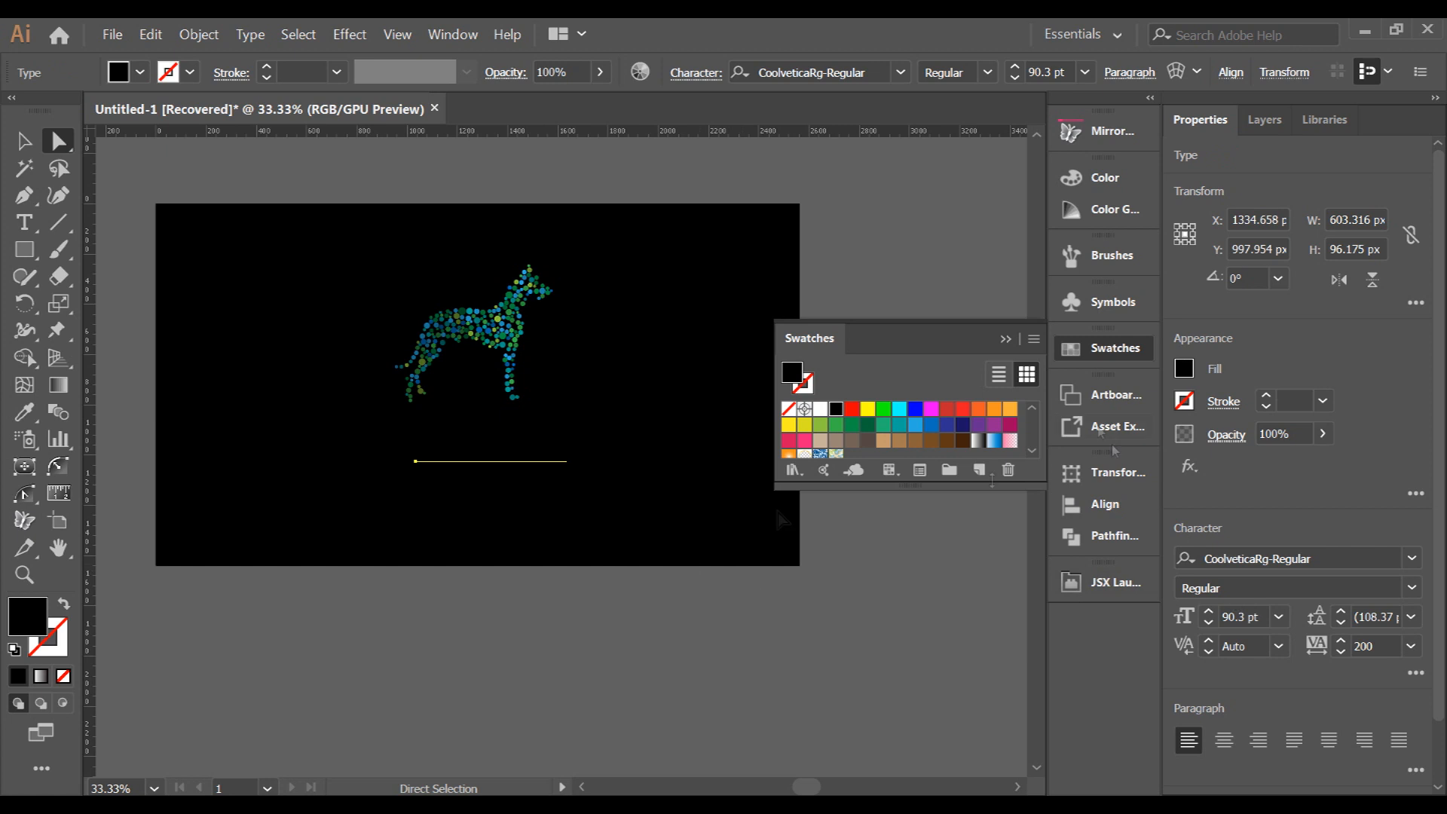
# Fill the text with a dark grey swatch, enlarge it slightly and position it centrally beneath the dog
pyautogui.scroll(-3, 837, 424)
pyautogui.click(868, 430)
pyautogui.moveTo(568, 467); pyautogui.dragTo(594, 497)
pyautogui.moveTo(525, 463); pyautogui.dragTo(560, 457)
pyautogui.moveTo(506, 433); pyautogui.dragTo(508, 426)
pyautogui.click(370, 467)
# Select the dog and its text together and move them to the middle of the artboard
pyautogui.scroll(-1, 365, 462)
pyautogui.moveTo(545, 494); pyautogui.dragTo(348, 291)
pyautogui.moveTo(516, 448)
pyautogui.mouseDown()
pyautogui.moveTo(525, 457)
pyautogui.moveTo(496, 469)
pyautogui.mouseUp()
pyautogui.click(497, 482)
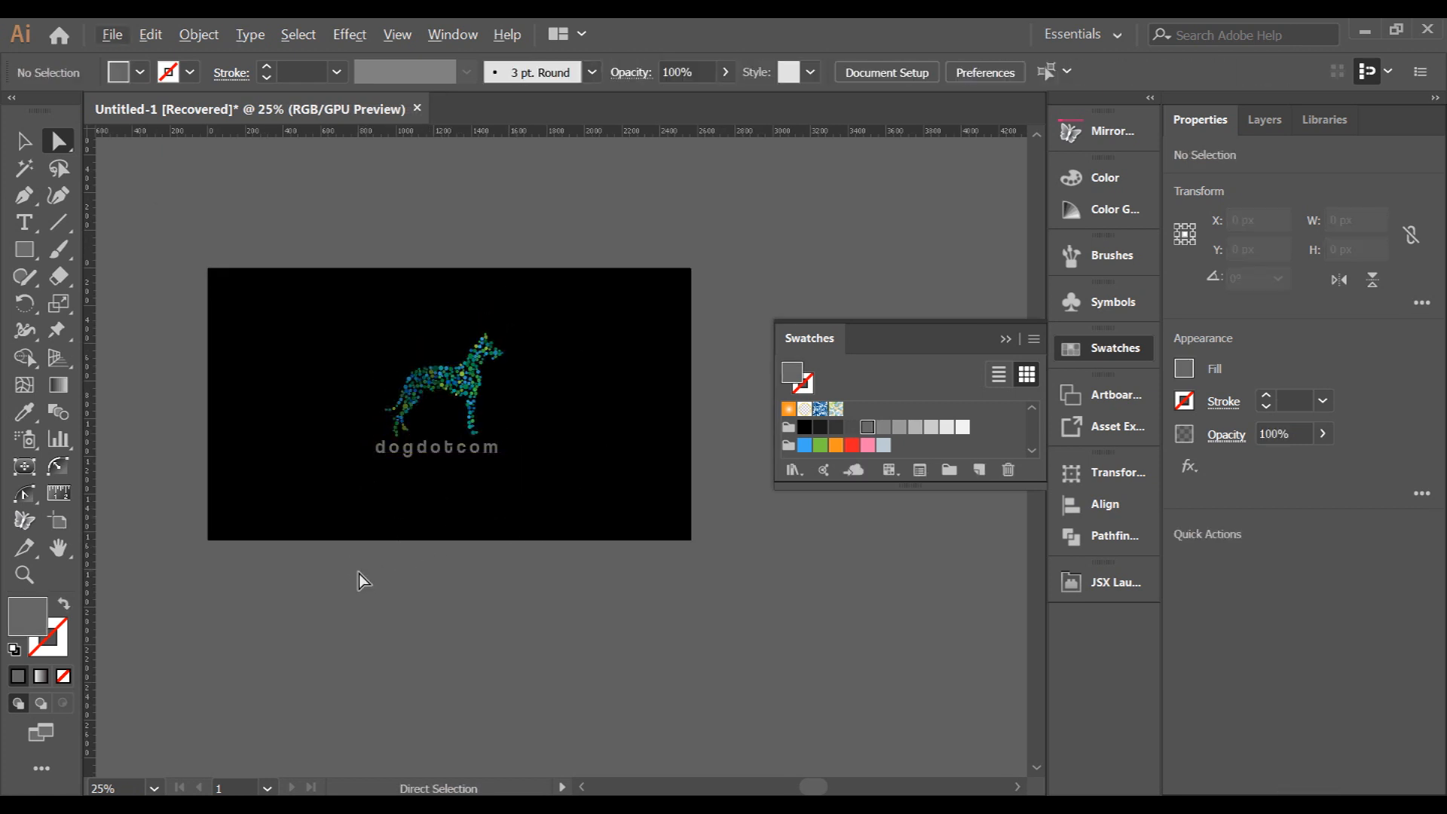